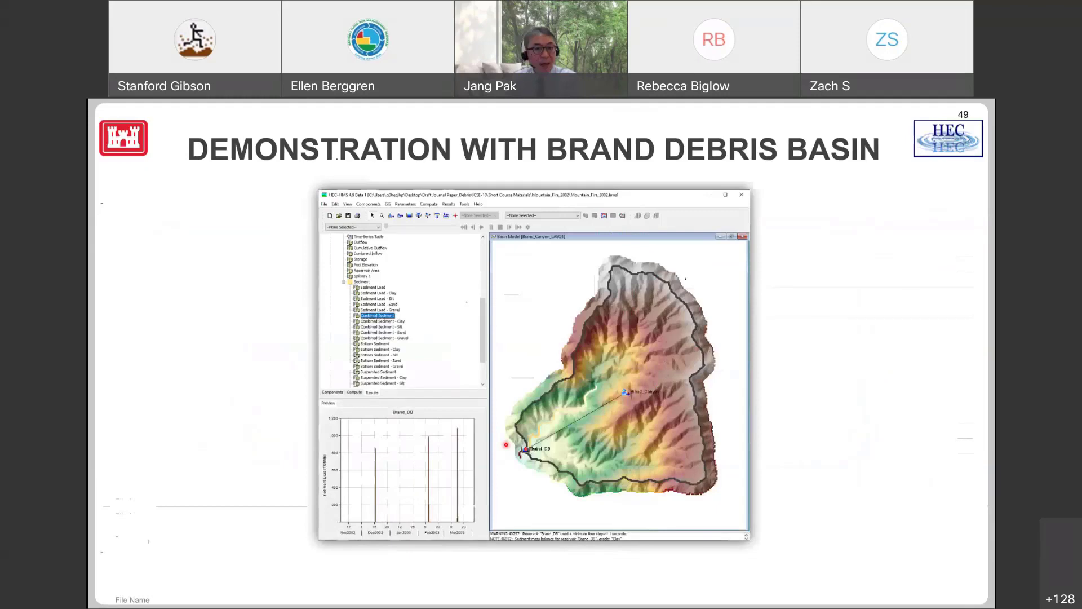
Bring the HEC-HMS Mountain_Fire_2002 project window into the Webex share, replacing the slides.
{"action": "key", "text": "alt+Tab"}
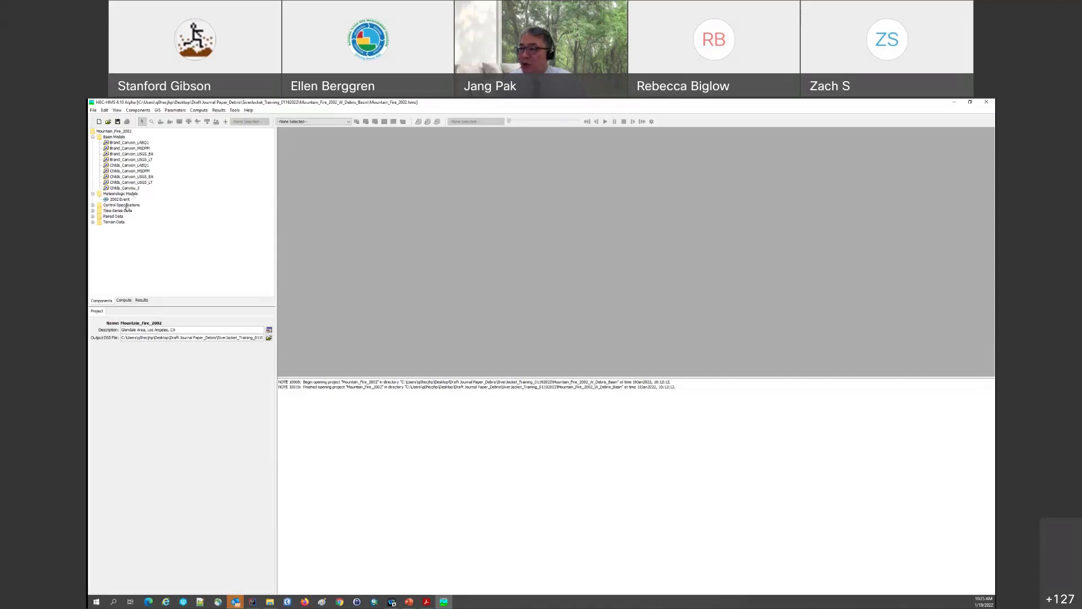
Open the Brand_Canyon_LAEQ1 basin map and select its Brand_Canyon subbasin.
{"action": "double_click", "coordinate": [113, 143]}
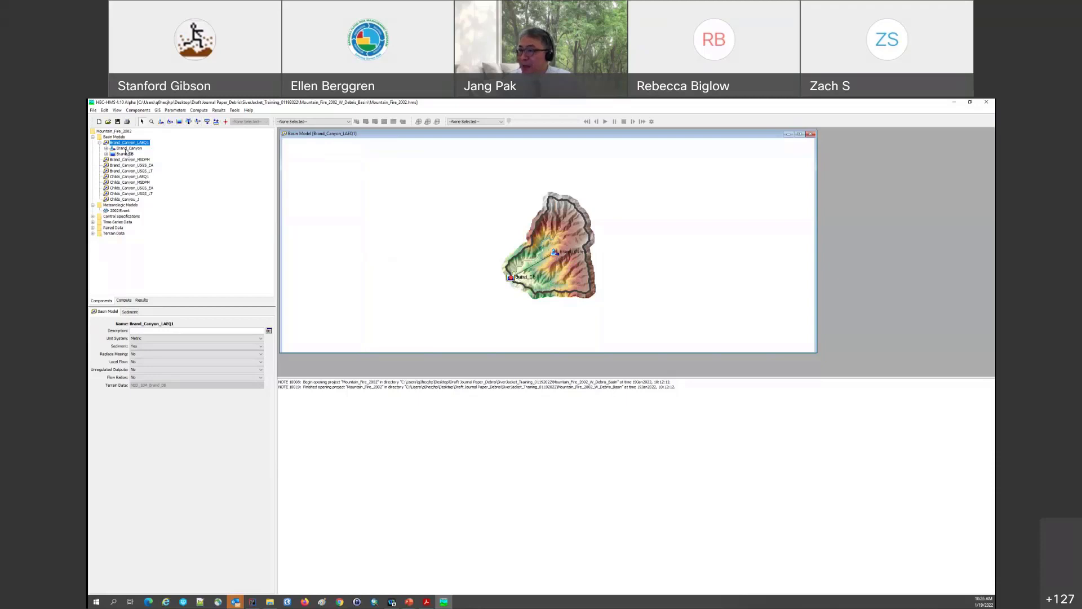
{"action": "left_click", "coordinate": [128, 149]}
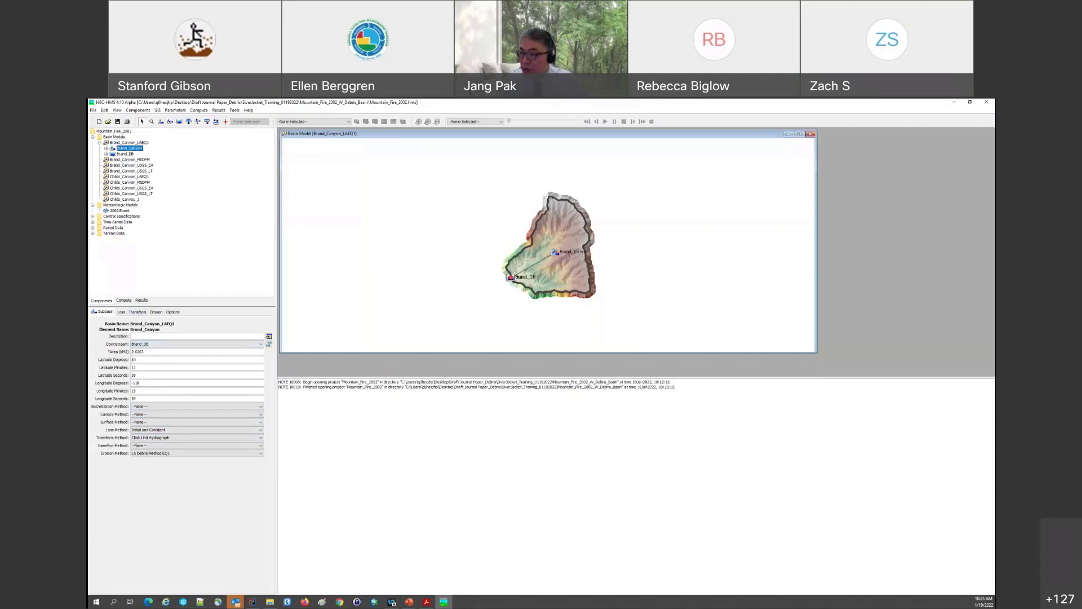
Keep LA Debris Method EQ1 as Brand_Canyon's erosion method and review its Erosion tab parameters.
{"action": "left_click", "coordinate": [160, 454]}
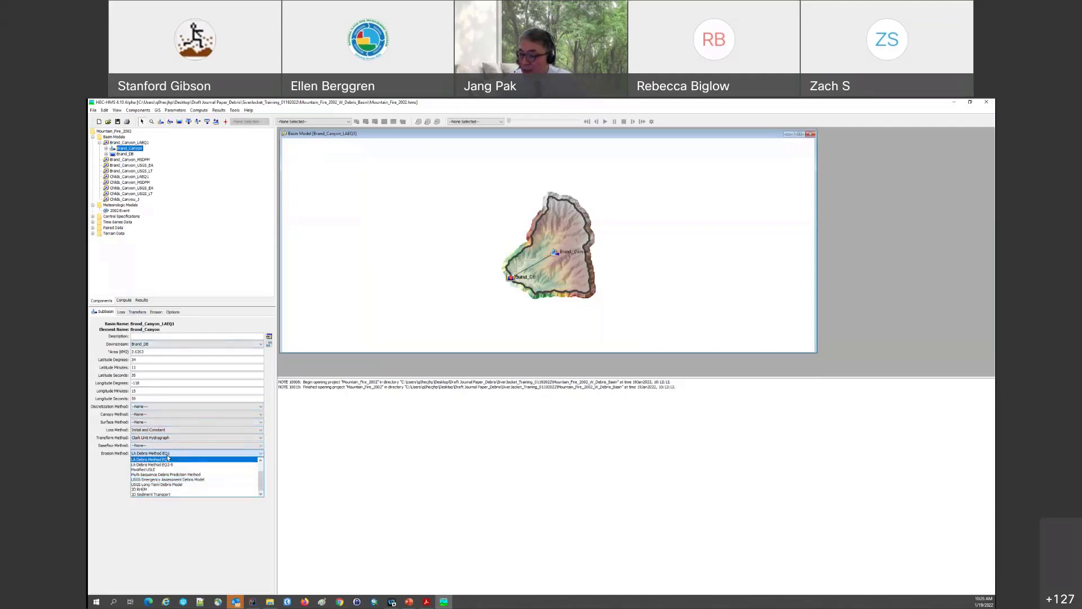
{"action": "left_click", "coordinate": [167, 454]}
{"action": "left_click", "coordinate": [155, 312]}
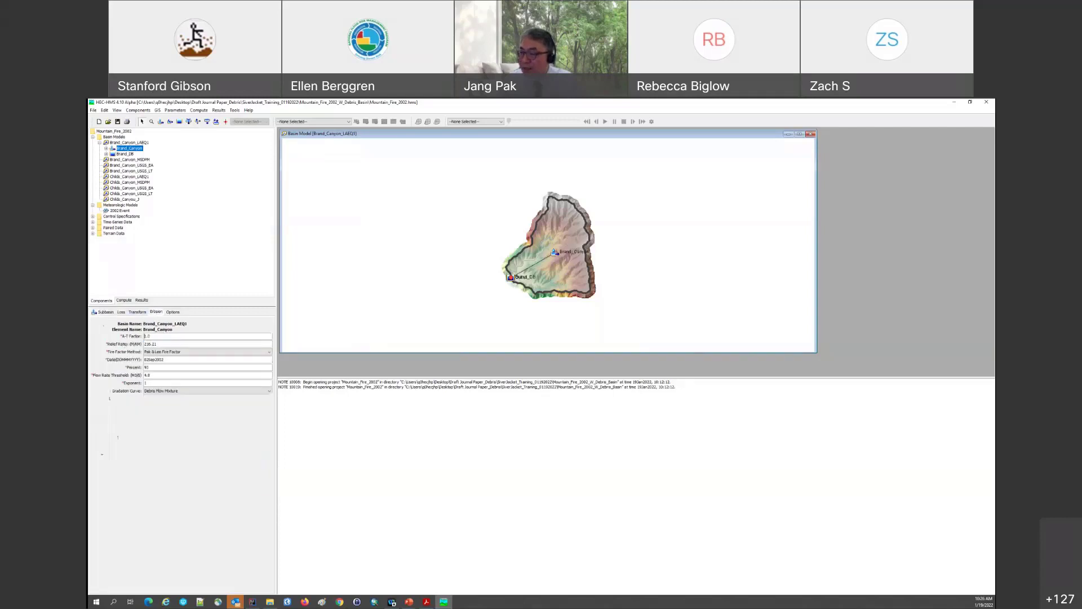
{"action": "key", "text": "Tab"}
{"action": "key", "text": "Tab"}
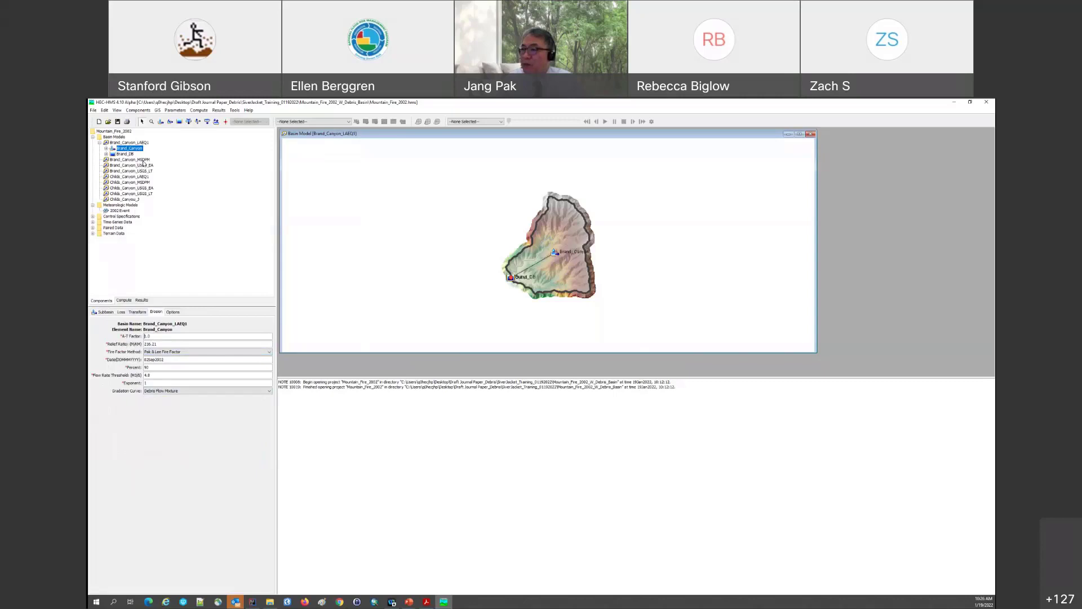
{"action": "left_click", "coordinate": [114, 205]}
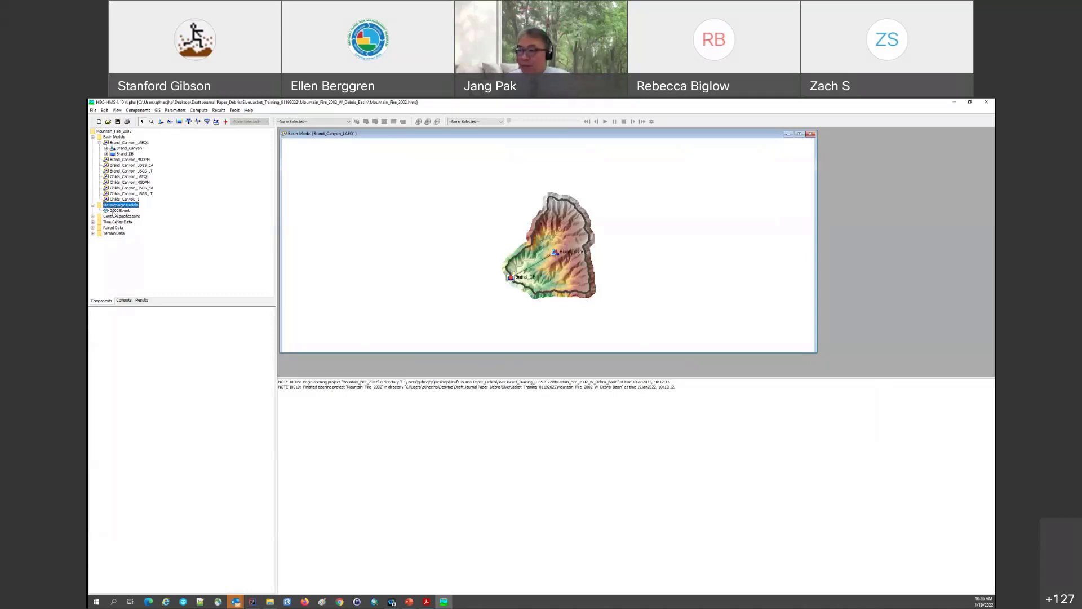
Open the 2002 Event meteorologic model and check its basins and Specified Hyetograph gage assignments.
{"action": "double_click", "coordinate": [114, 211]}
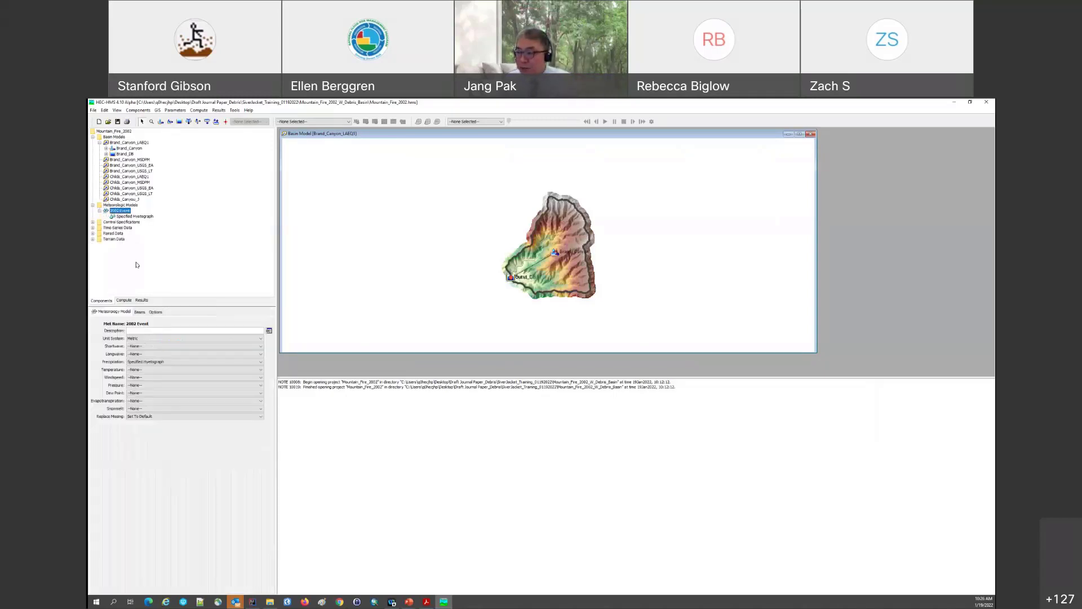
{"action": "left_click", "coordinate": [139, 312]}
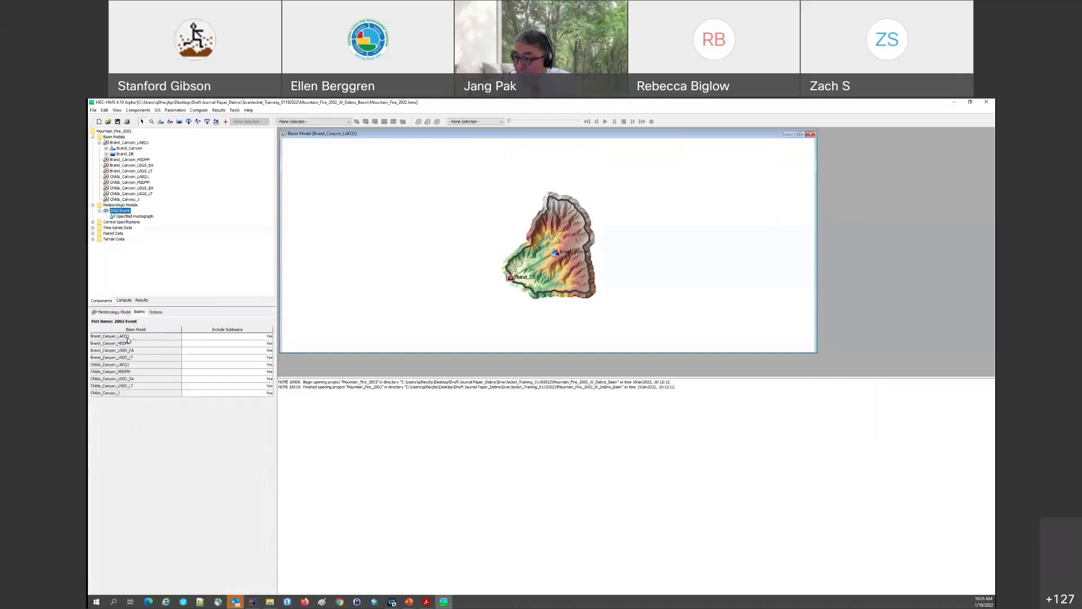
{"action": "left_click", "coordinate": [135, 218]}
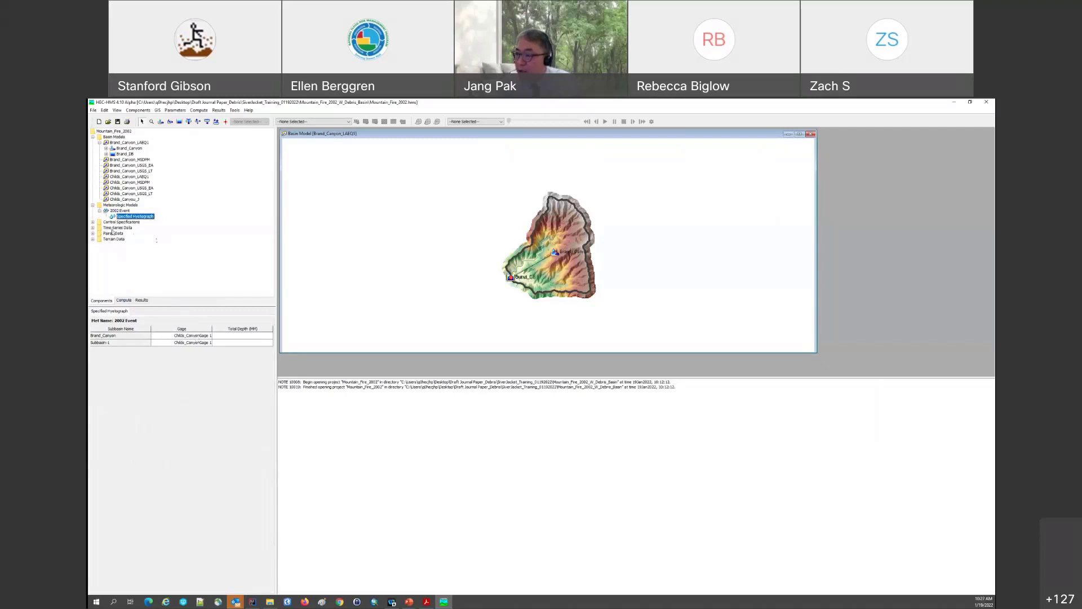
Inspect Childs_CanyonGage 1 precipitation as table and graph, then open the 8 Nov 2002 - 2 Apr 2003 control specs.
{"action": "left_click", "coordinate": [93, 228]}
{"action": "left_click", "coordinate": [99, 233]}
{"action": "left_click", "coordinate": [132, 239]}
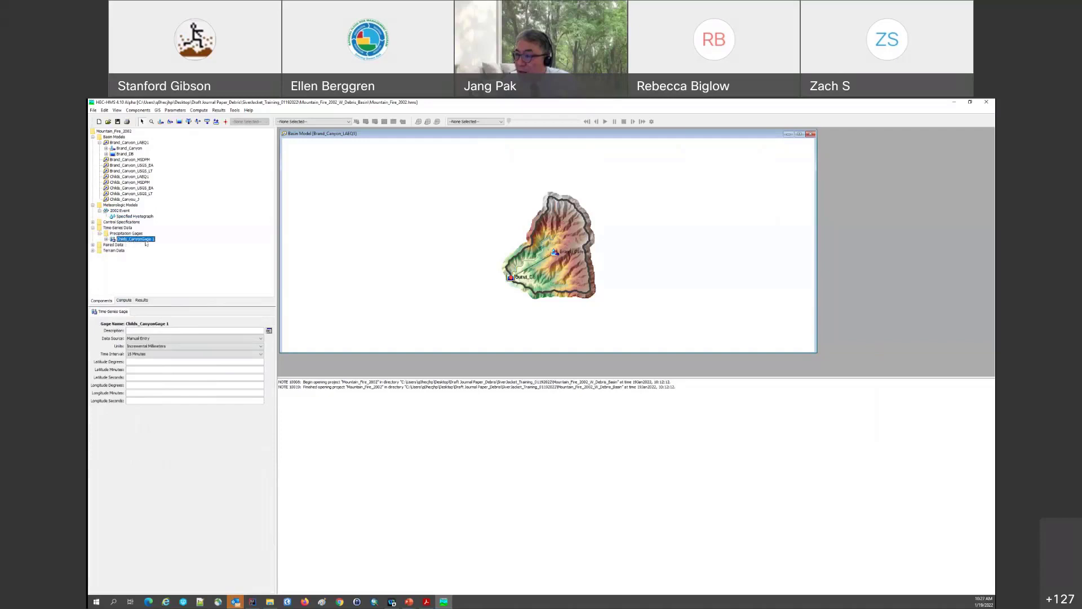
{"action": "left_click", "coordinate": [106, 239]}
{"action": "left_click", "coordinate": [131, 245]}
{"action": "left_click", "coordinate": [163, 313]}
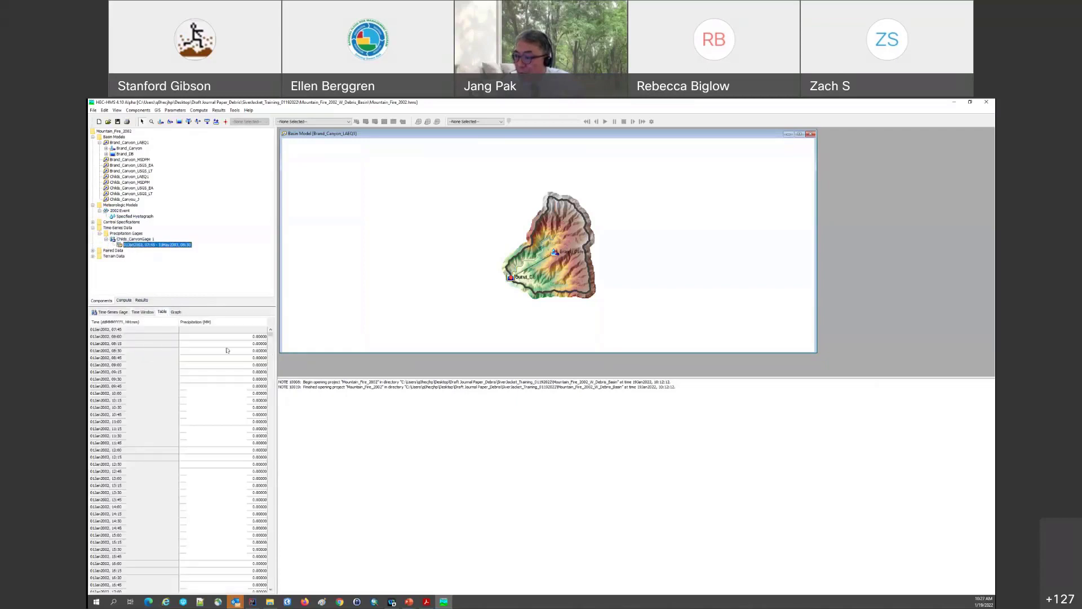
{"action": "left_click", "coordinate": [175, 312]}
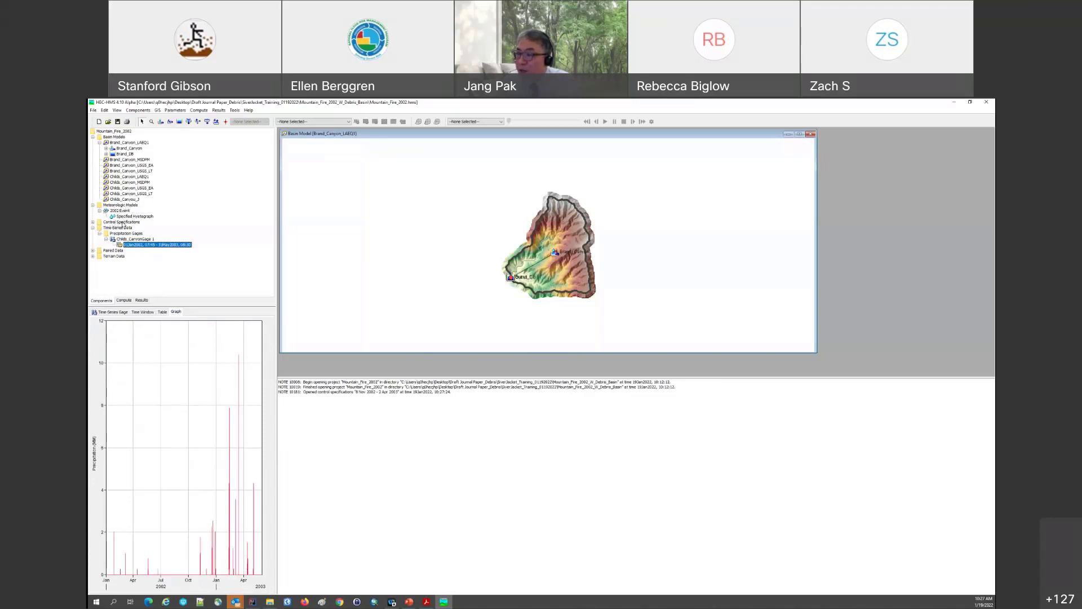
{"action": "left_click", "coordinate": [93, 222]}
{"action": "left_click", "coordinate": [111, 228]}
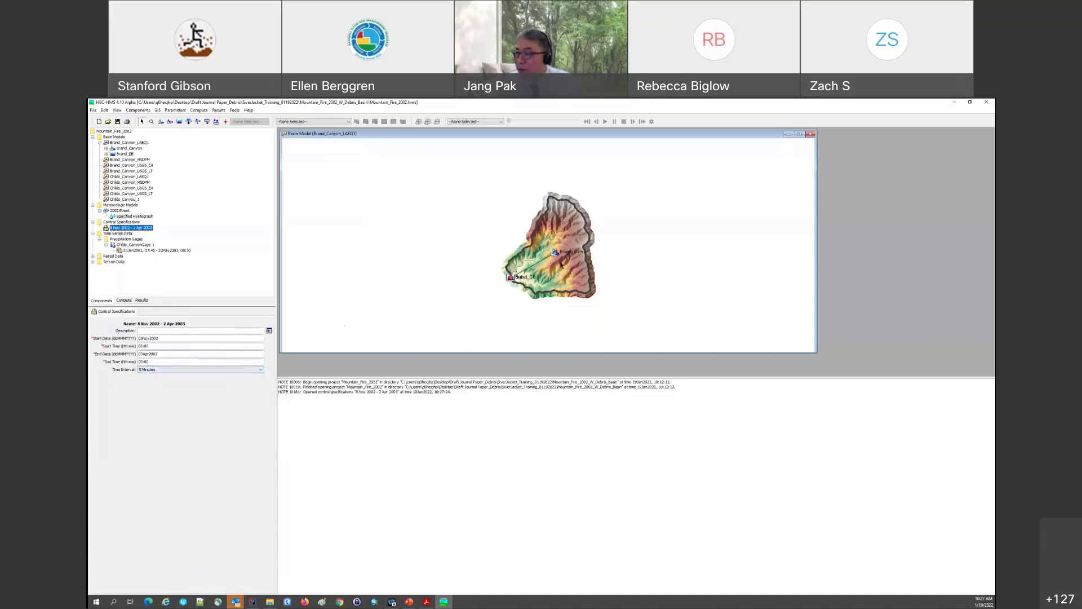
Review the Brand_DB elevation-storage function's table and curve under Paired Data.
{"action": "left_click", "coordinate": [93, 257]}
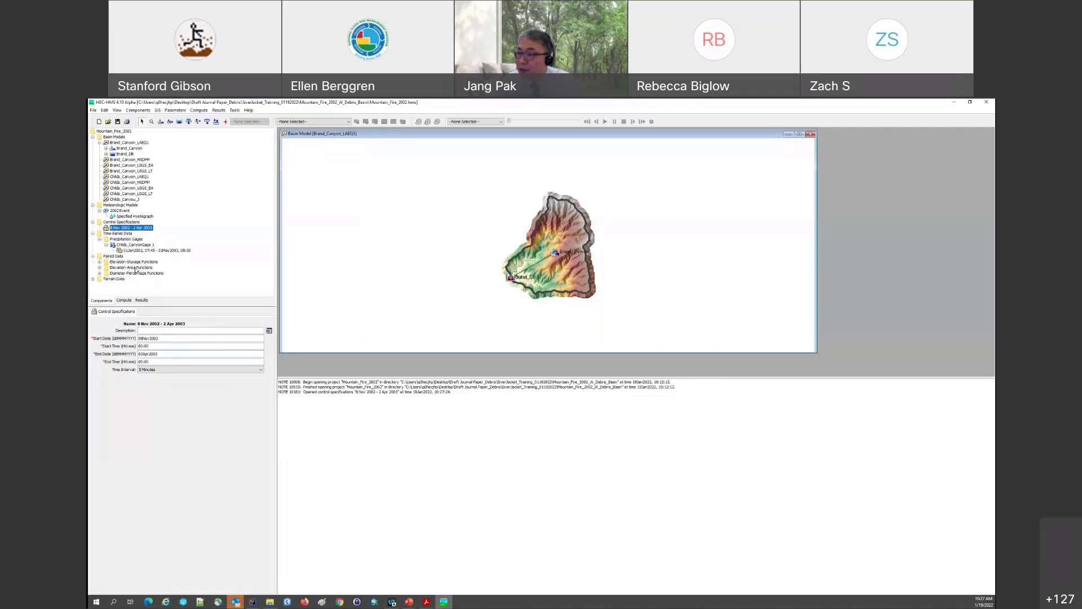
{"action": "left_click", "coordinate": [125, 154]}
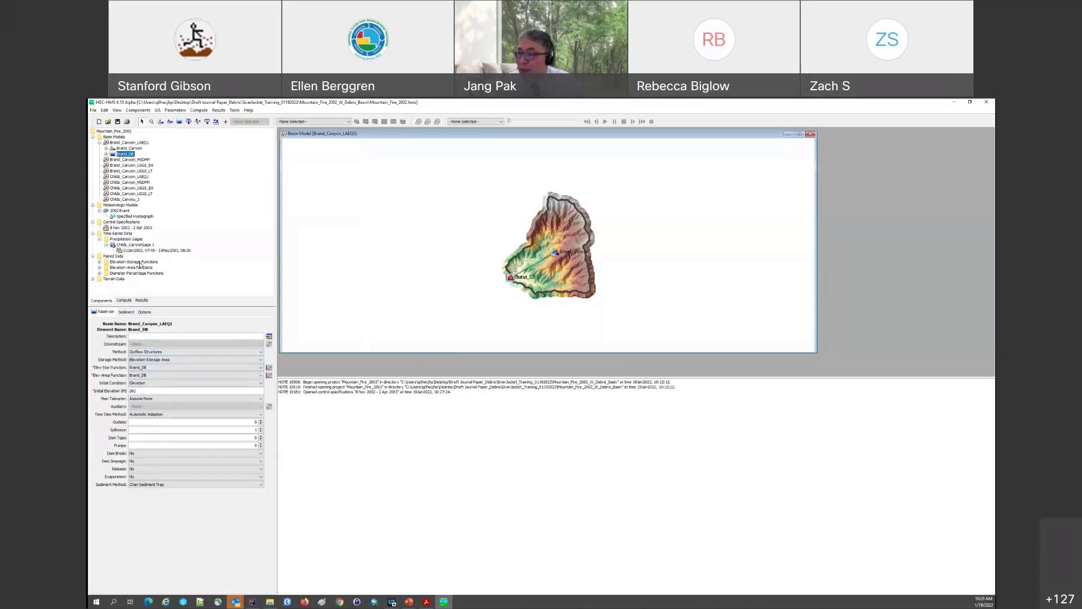
{"action": "left_click", "coordinate": [139, 262]}
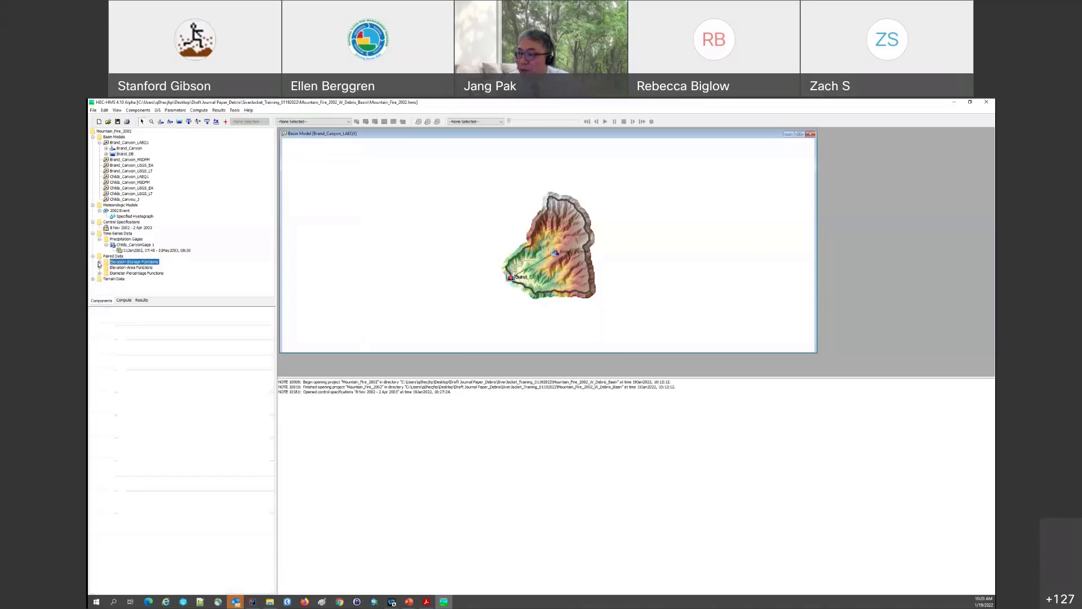
{"action": "left_click", "coordinate": [99, 263]}
{"action": "left_click", "coordinate": [125, 267]}
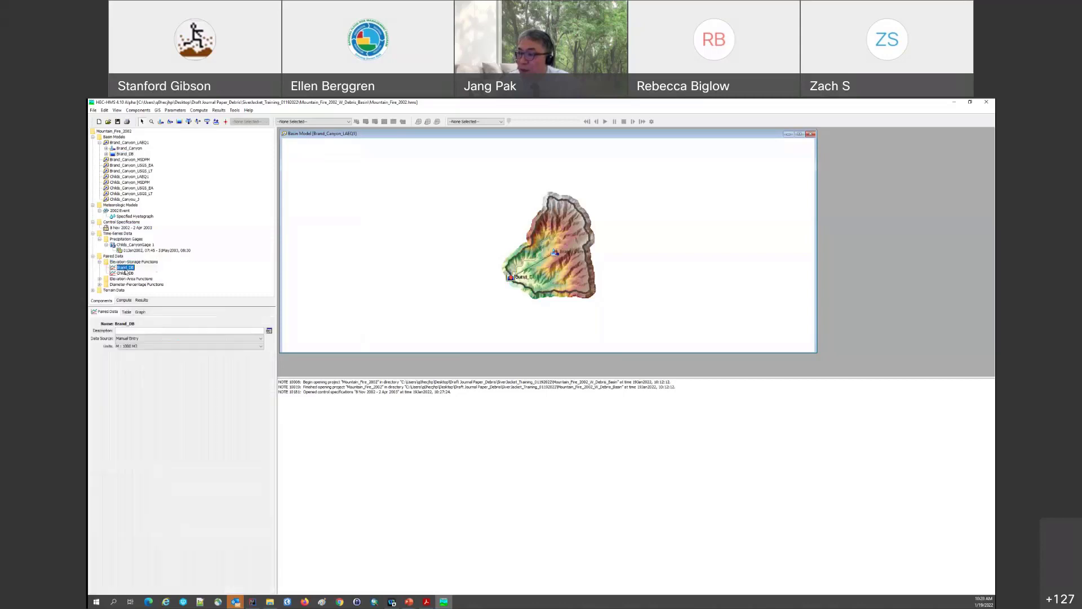
{"action": "left_click", "coordinate": [126, 312]}
{"action": "left_click", "coordinate": [140, 311]}
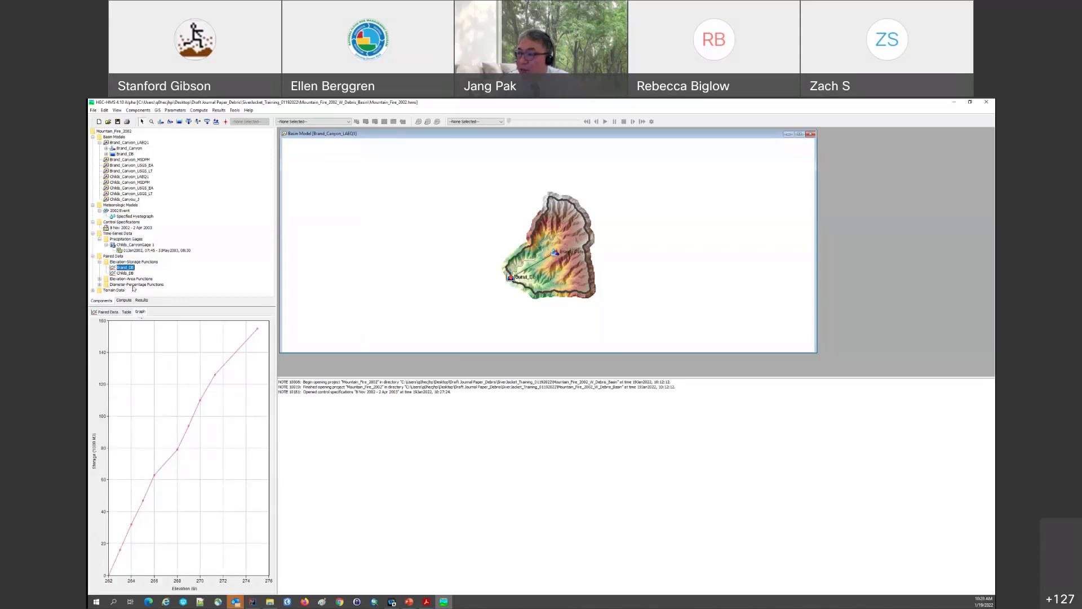
View the Debris Flow Mixture diameter-percentage gradation curve.
{"action": "left_click", "coordinate": [100, 286]}
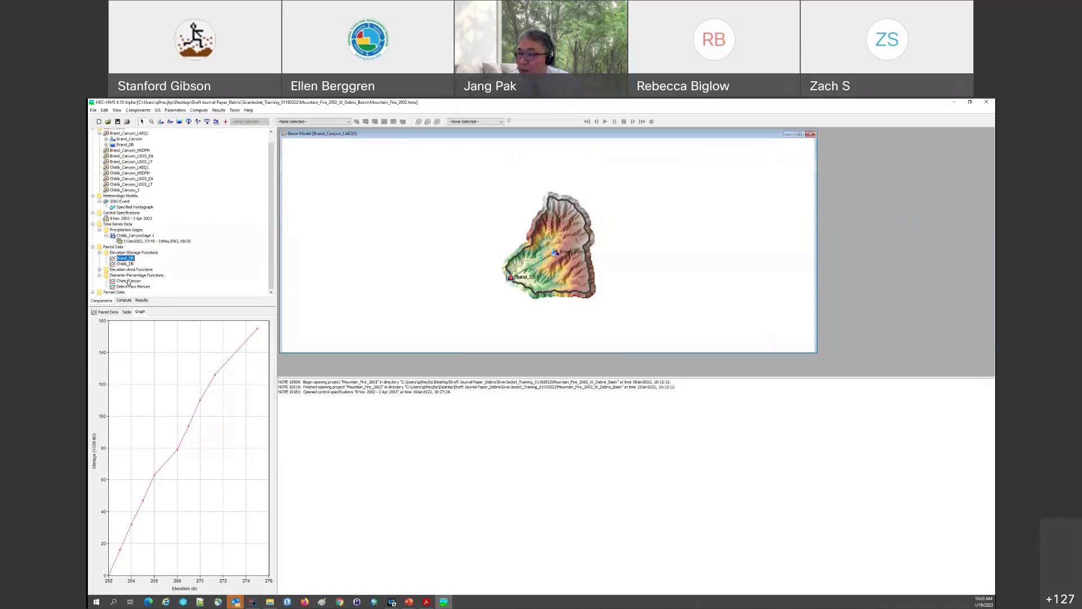
{"action": "left_click", "coordinate": [129, 286]}
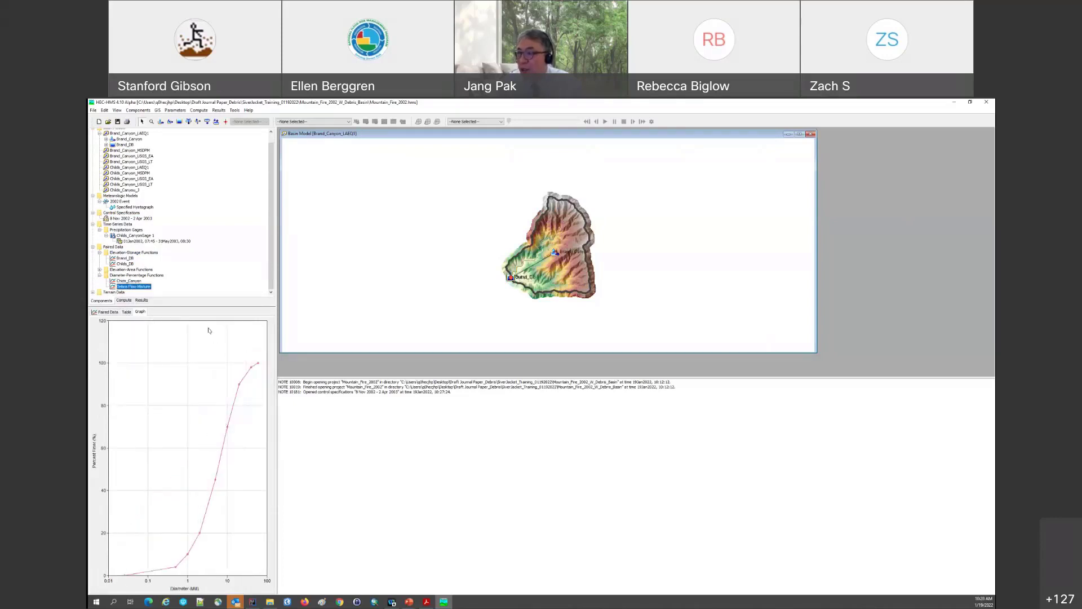
{"action": "left_click", "coordinate": [131, 301]}
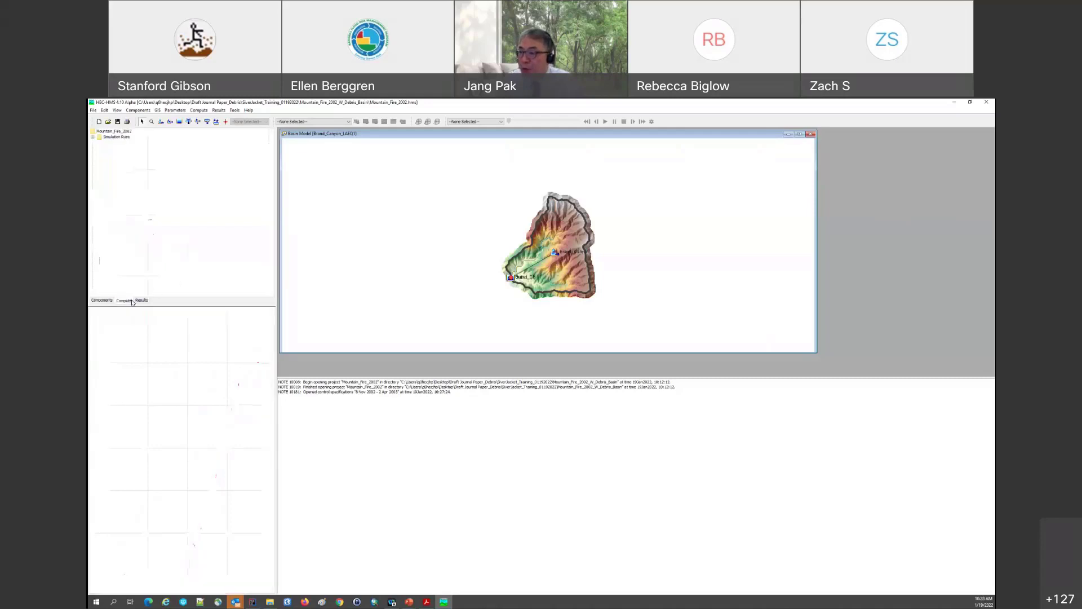
Compute Brand_DB_LA_EQ1 using Brand_Canyon_LAEQ1, 2002 Event and the 8 Nov 2002 - 2 Apr 2003 window.
{"action": "left_click", "coordinate": [93, 137]}
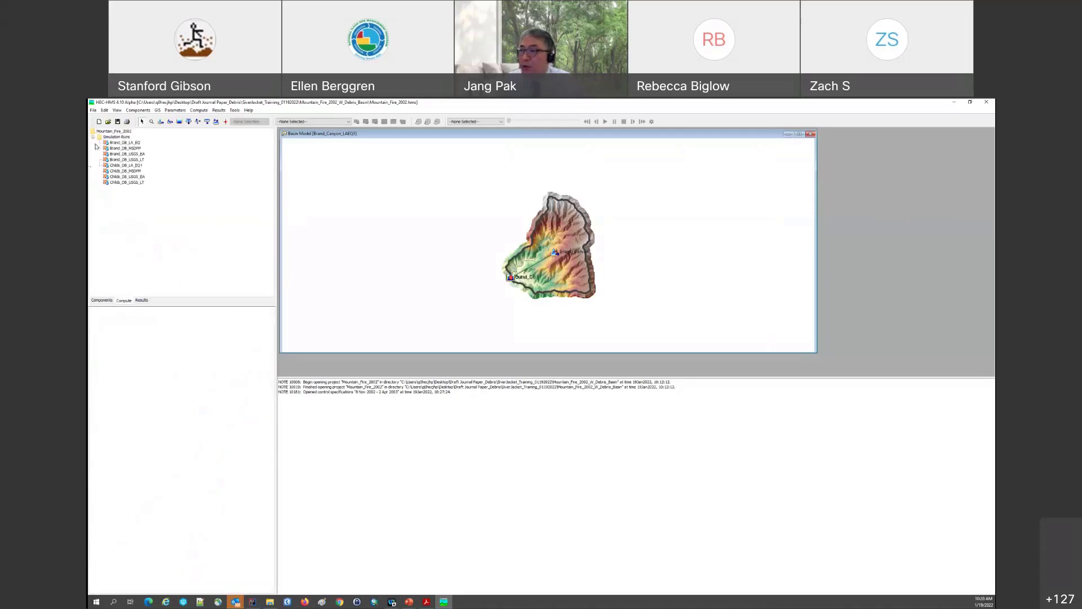
{"action": "left_click", "coordinate": [126, 143]}
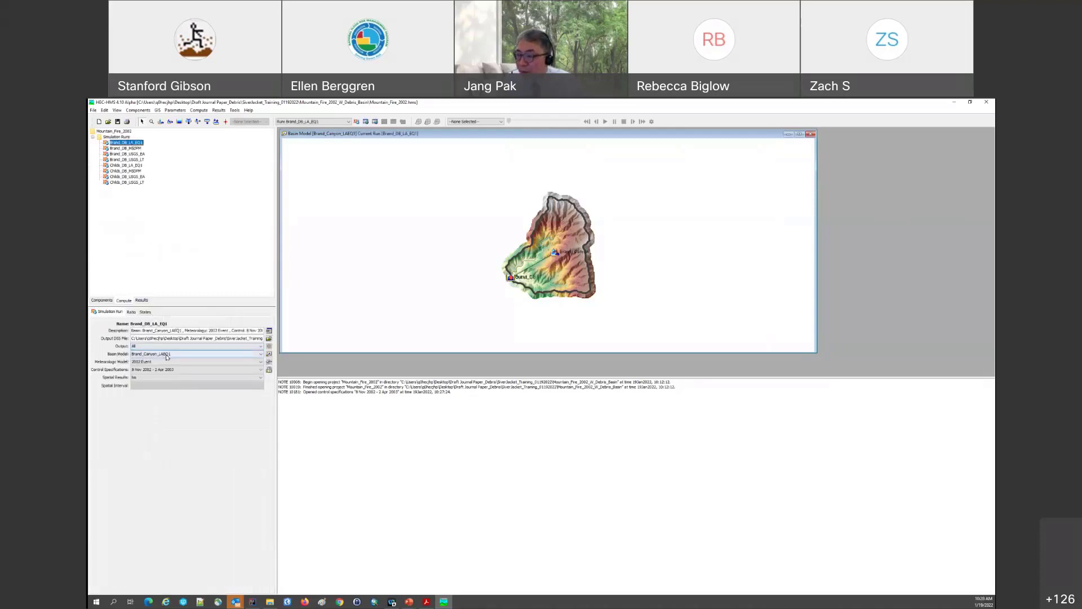
{"action": "left_click", "coordinate": [146, 354]}
{"action": "left_click", "coordinate": [146, 362]}
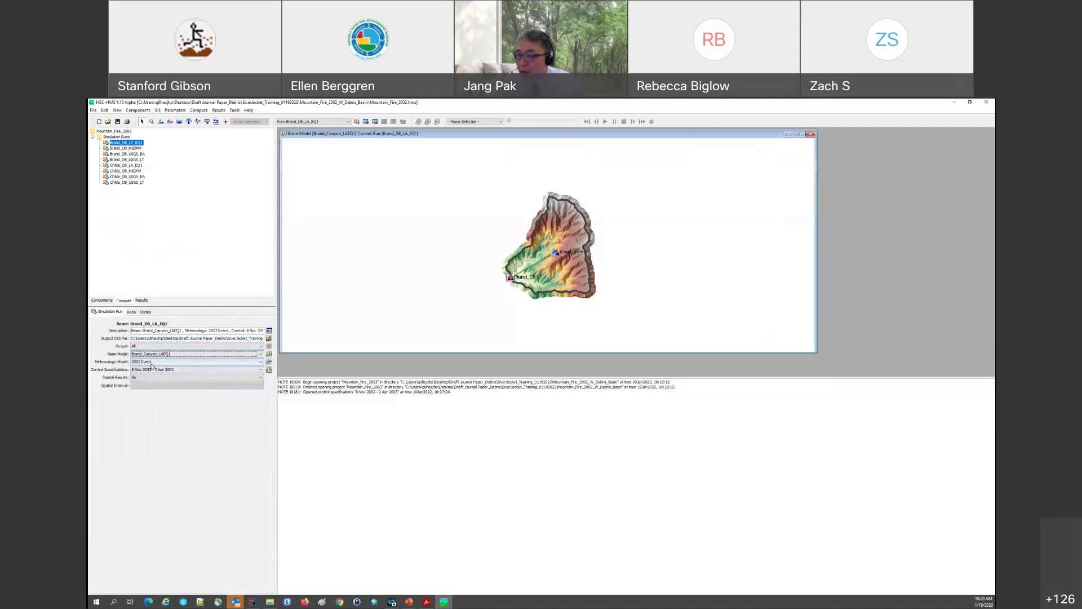
{"action": "left_click", "coordinate": [151, 363]}
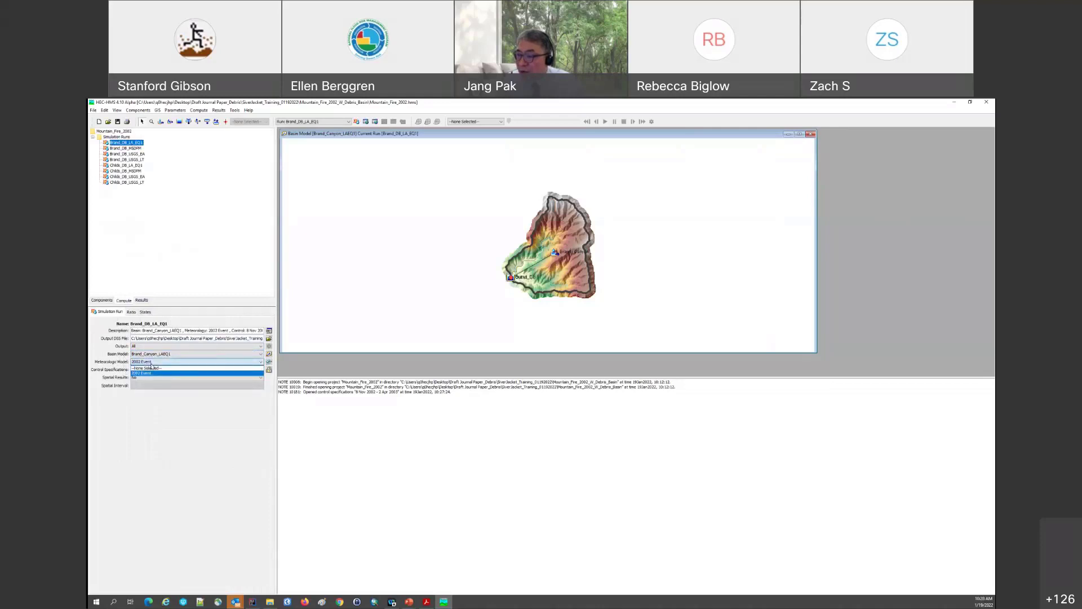
{"action": "left_click", "coordinate": [148, 373]}
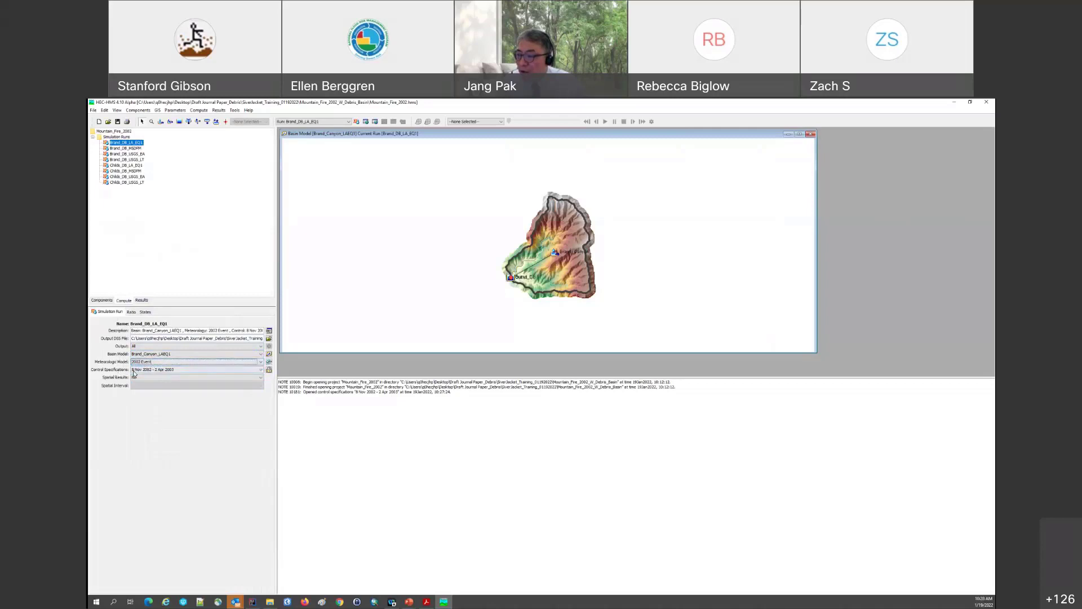
{"action": "left_click", "coordinate": [137, 370]}
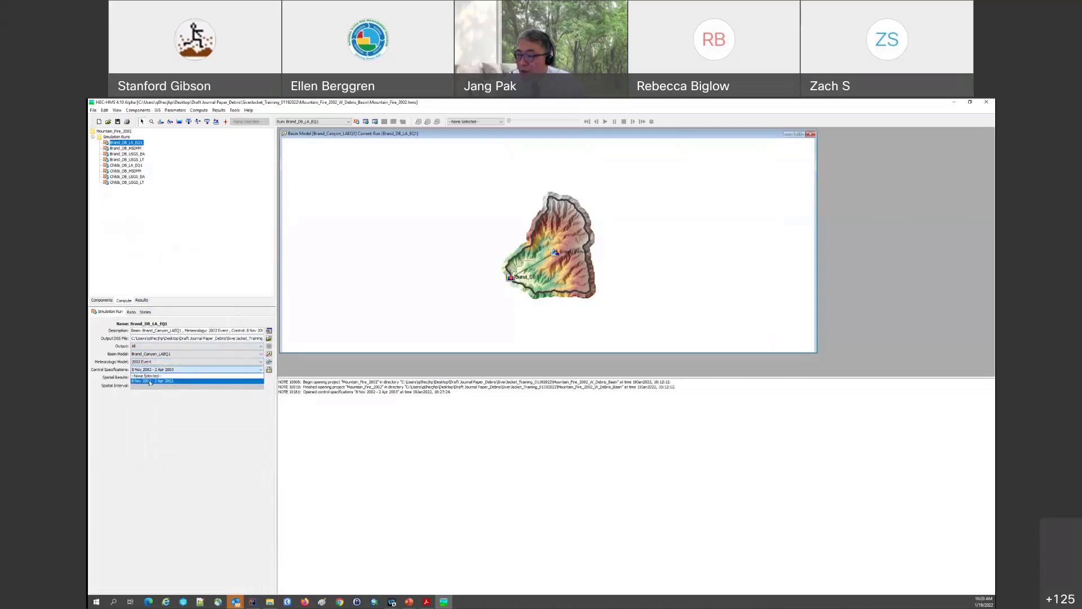
{"action": "left_click", "coordinate": [149, 382]}
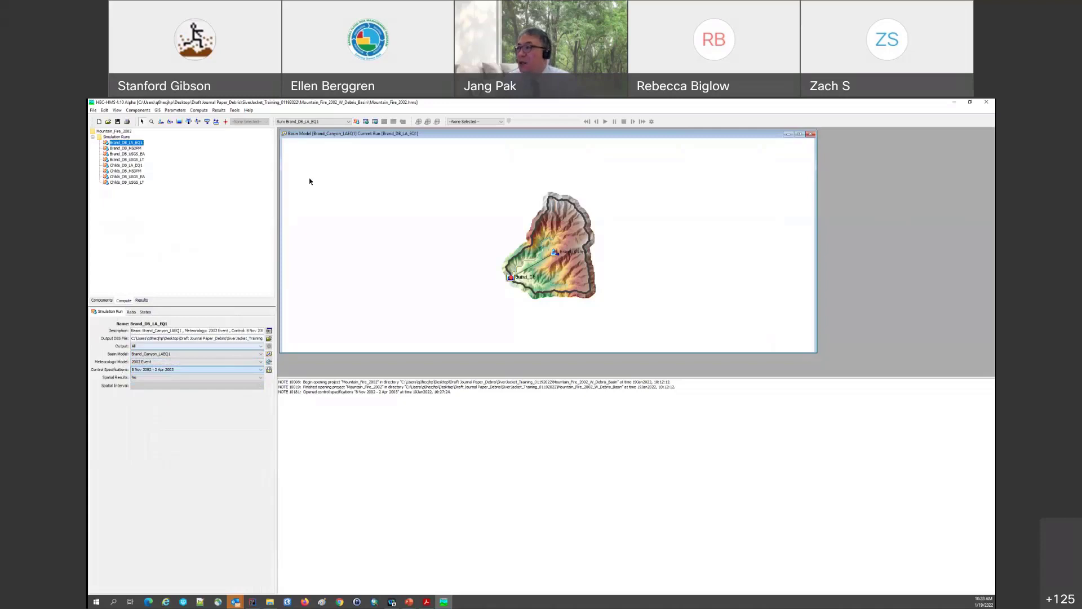
{"action": "left_click", "coordinate": [357, 122]}
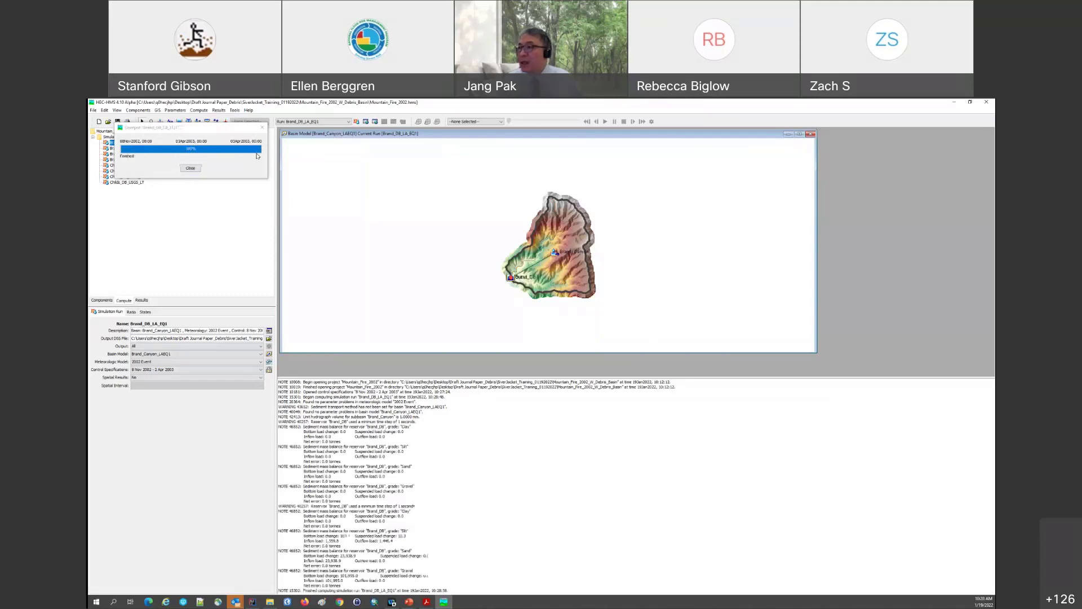
Dismiss the compute progress and expand the Brand_DB_LA_EQ1 run on the Results tab.
{"action": "left_click", "coordinate": [191, 168]}
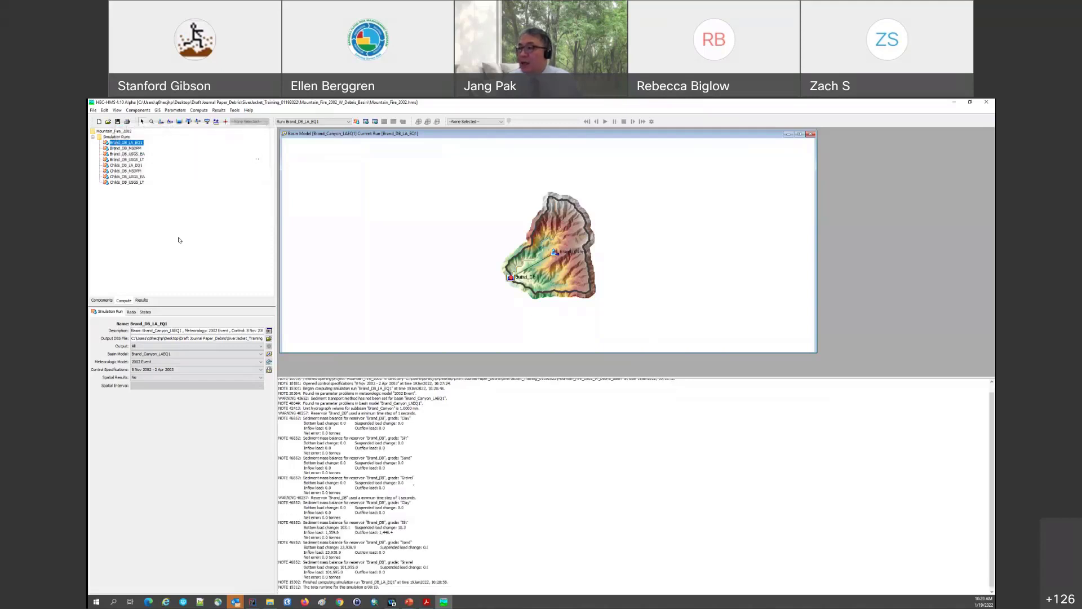
{"action": "left_click", "coordinate": [141, 300]}
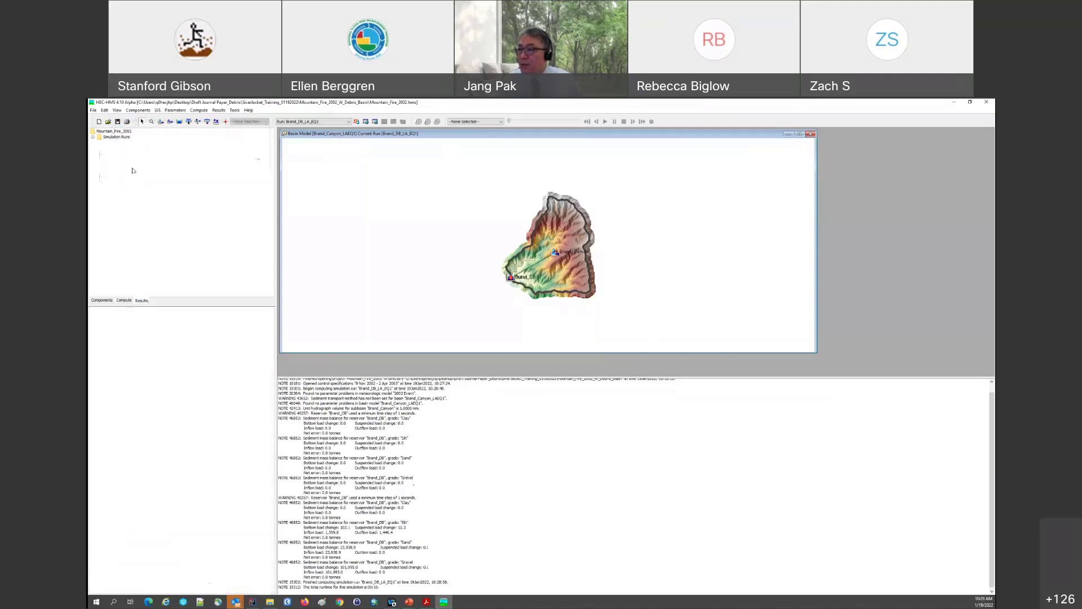
{"action": "left_click", "coordinate": [93, 137]}
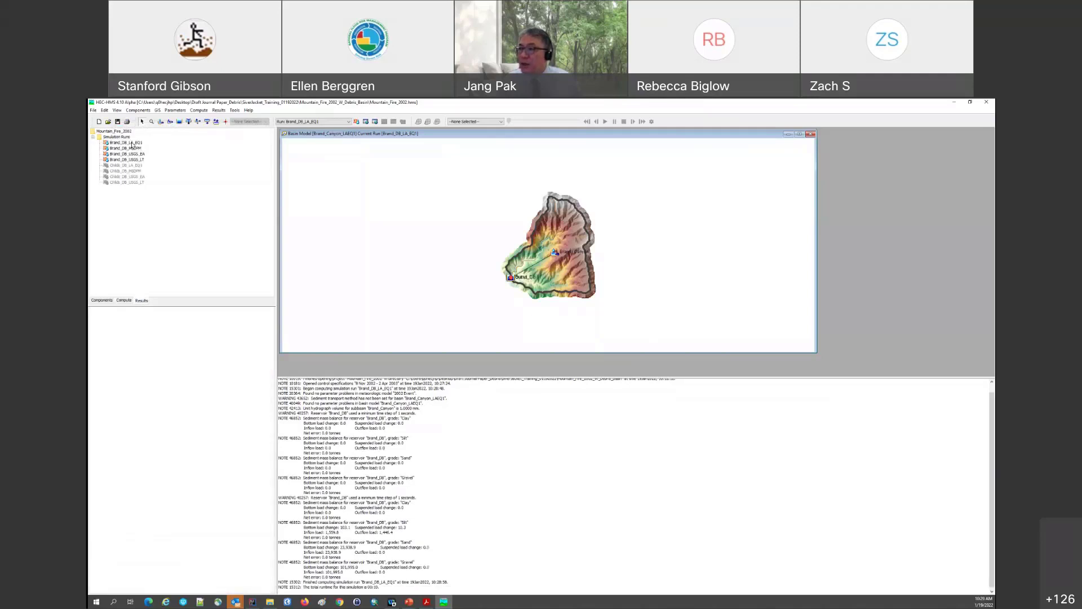
{"action": "double_click", "coordinate": [120, 143]}
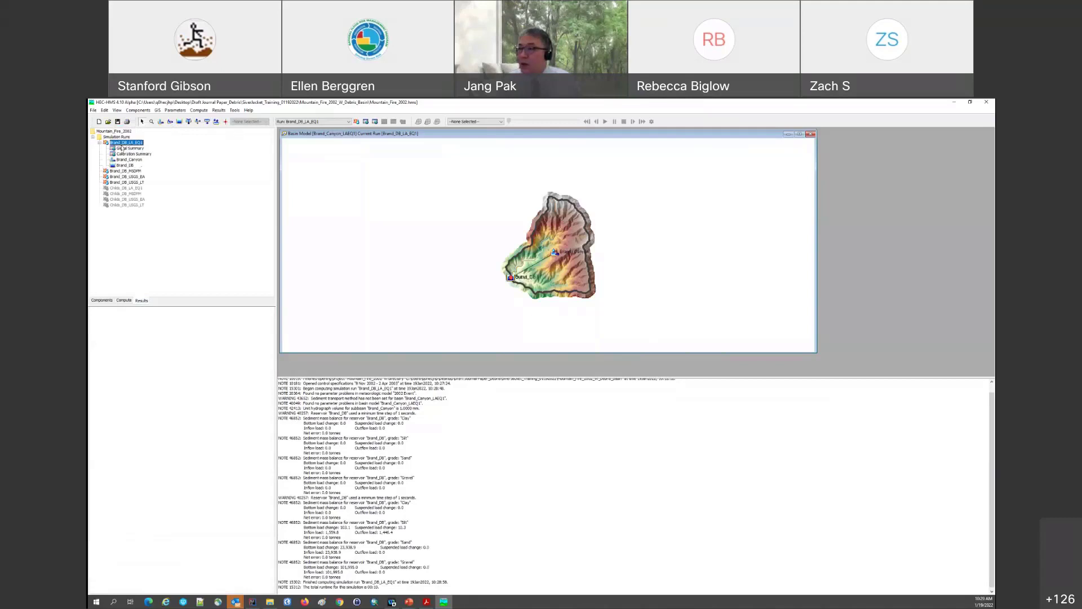
Check the run's Global Summary, then expand Brand_Canyon's sediment results.
{"action": "left_click", "coordinate": [131, 149]}
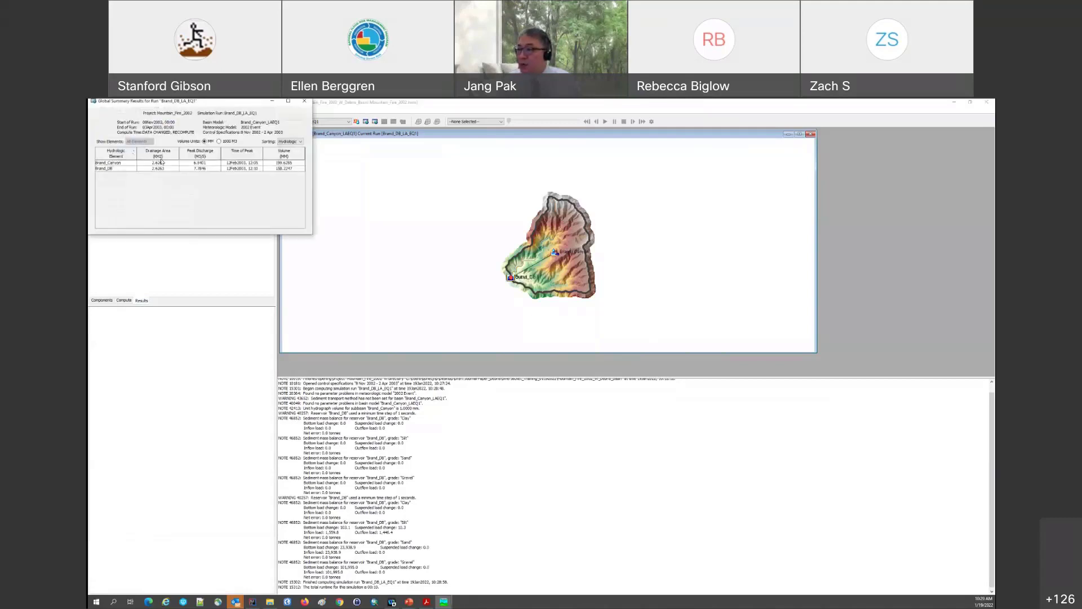
{"action": "left_click", "coordinate": [305, 101]}
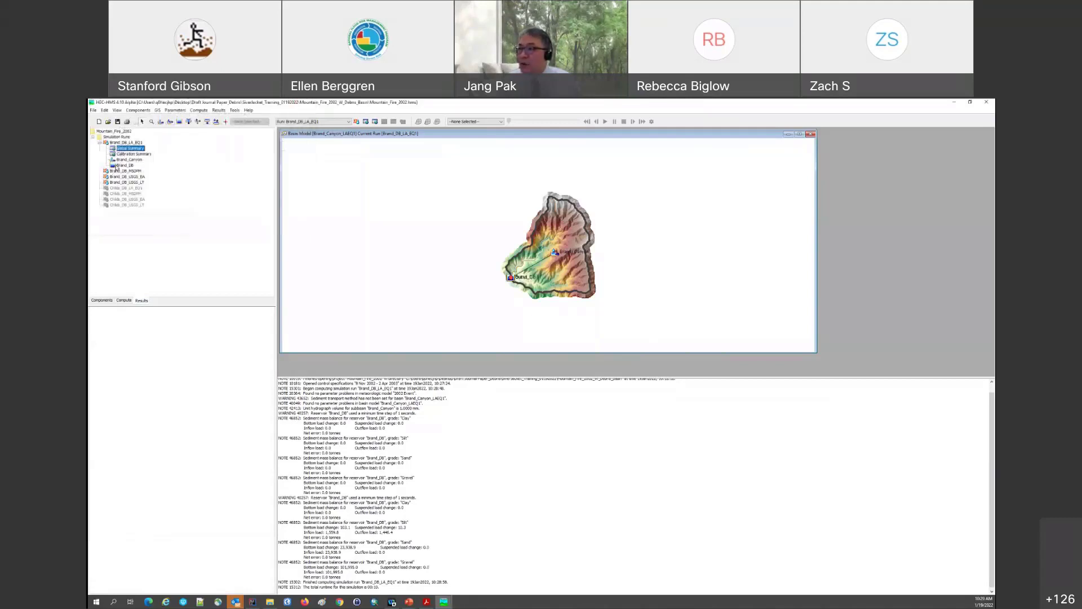
{"action": "double_click", "coordinate": [123, 160]}
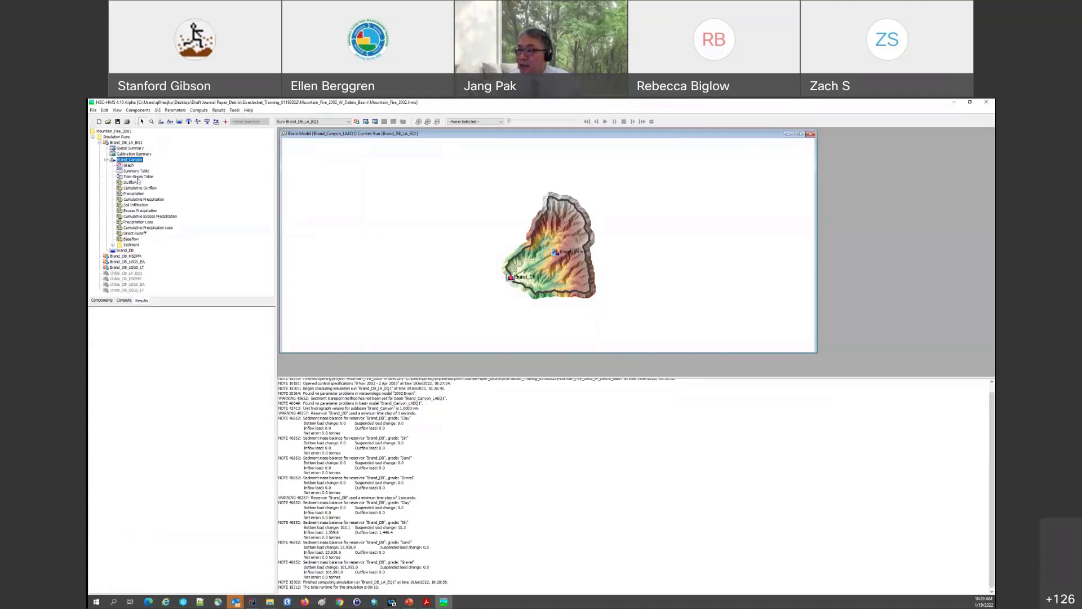
{"action": "left_click", "coordinate": [113, 245]}
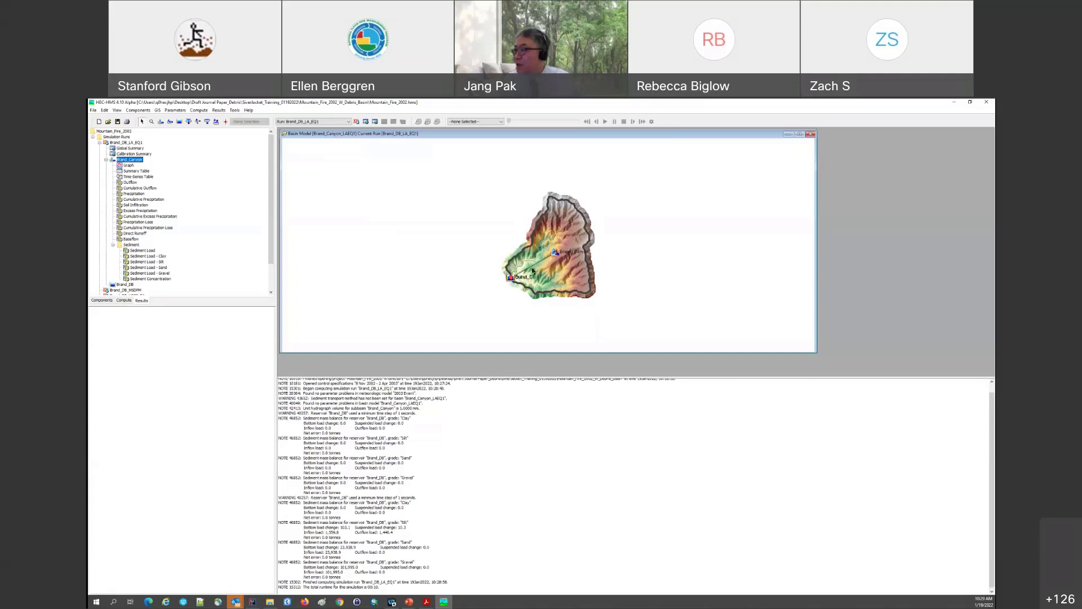
Preview Brand_Canyon's silt, sand and gravel Sediment Load graphs and its Sediment Concentration graph.
{"action": "left_click", "coordinate": [147, 262]}
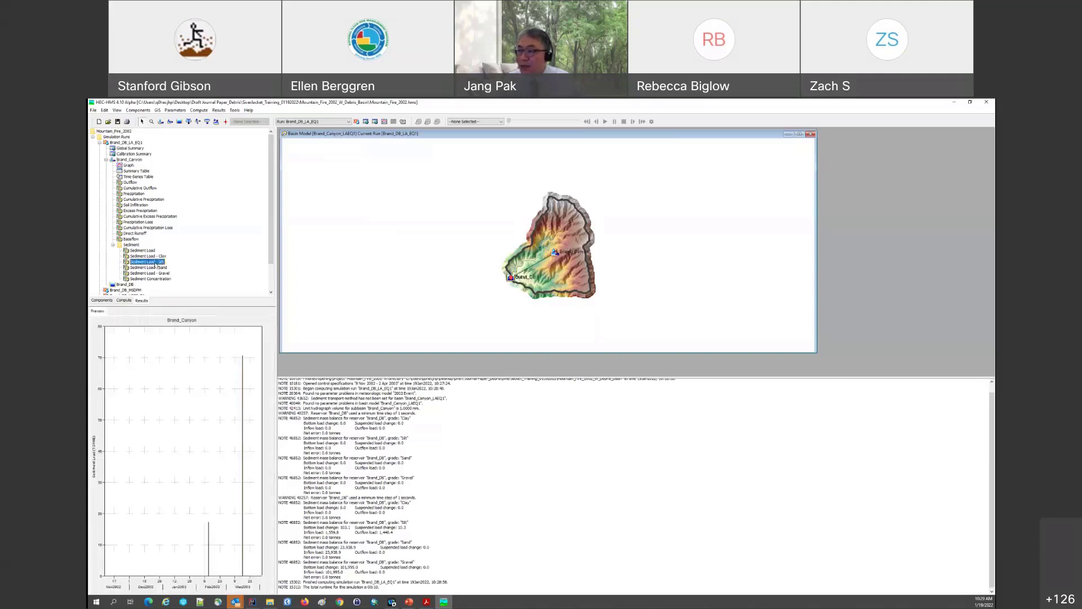
{"action": "left_click", "coordinate": [156, 269]}
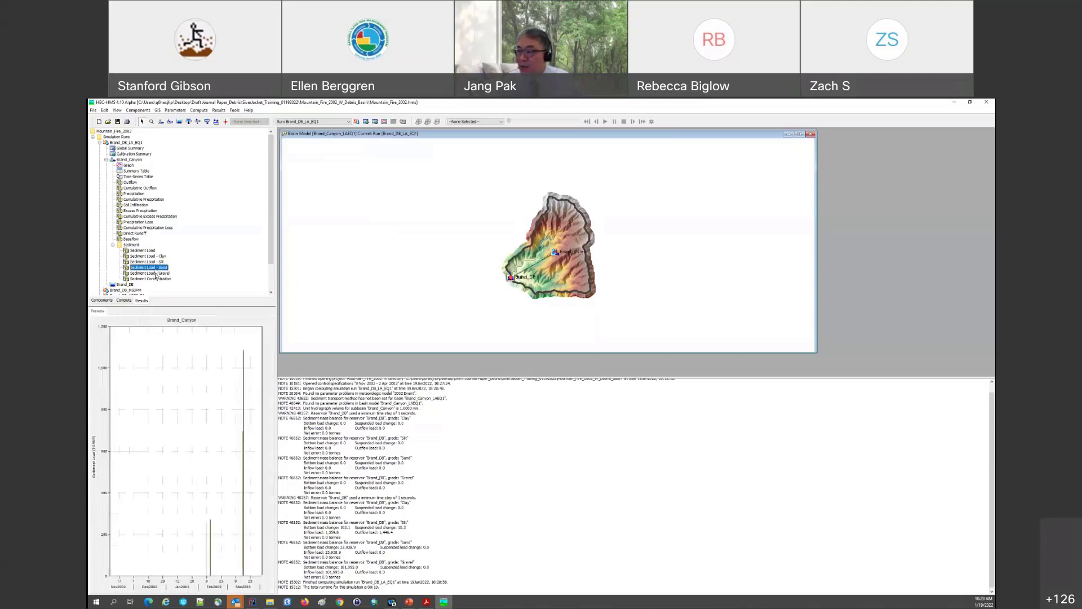
{"action": "left_click", "coordinate": [156, 274]}
{"action": "left_click", "coordinate": [157, 279]}
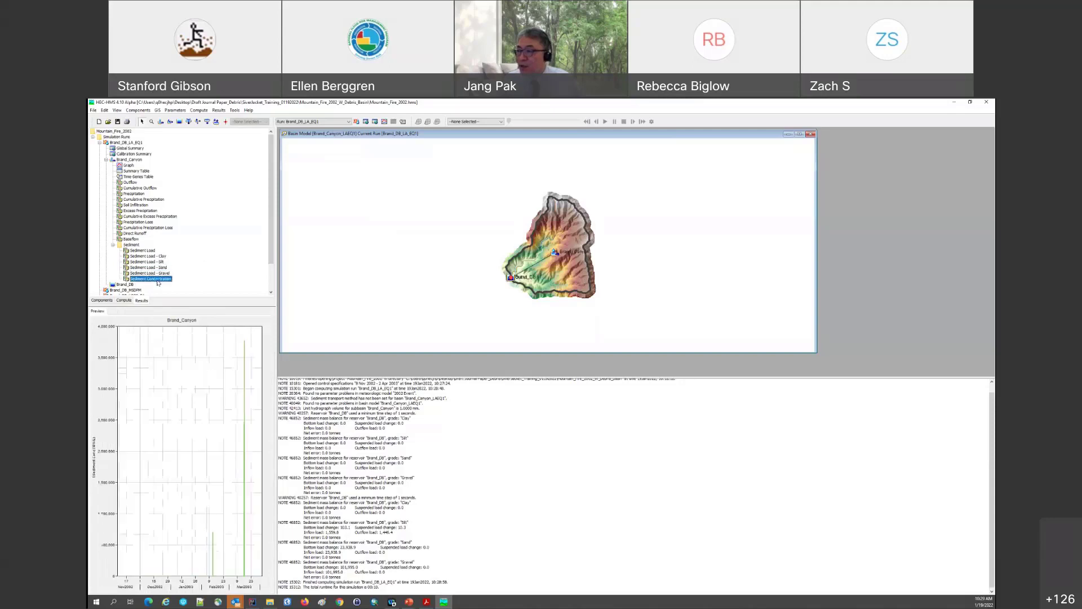
{"action": "scroll", "coordinate": [161, 263], "scroll_direction": "down", "scroll_amount": 2}
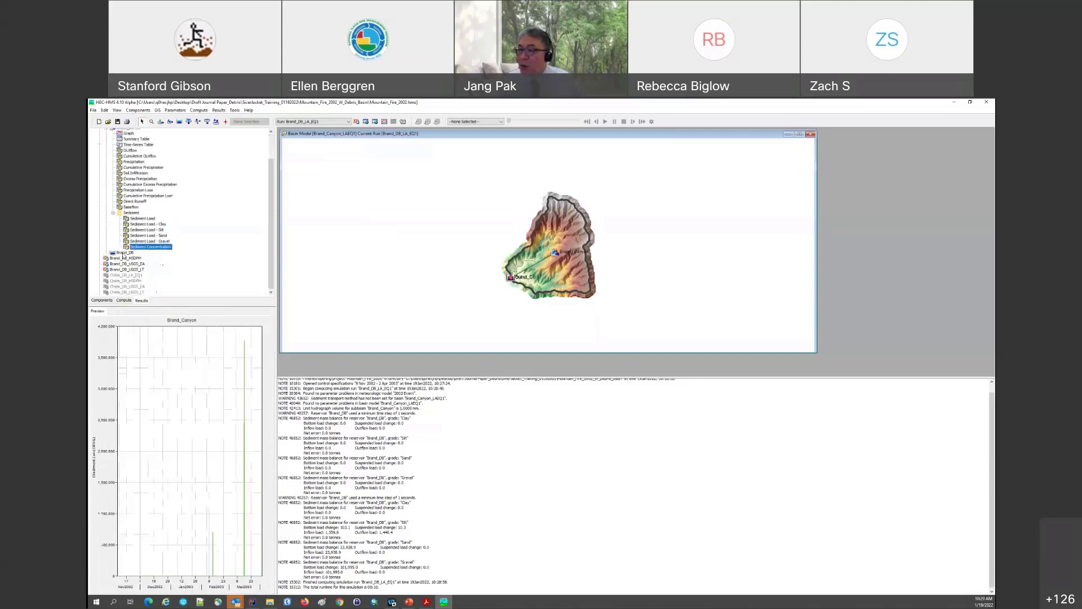
{"action": "double_click", "coordinate": [124, 253]}
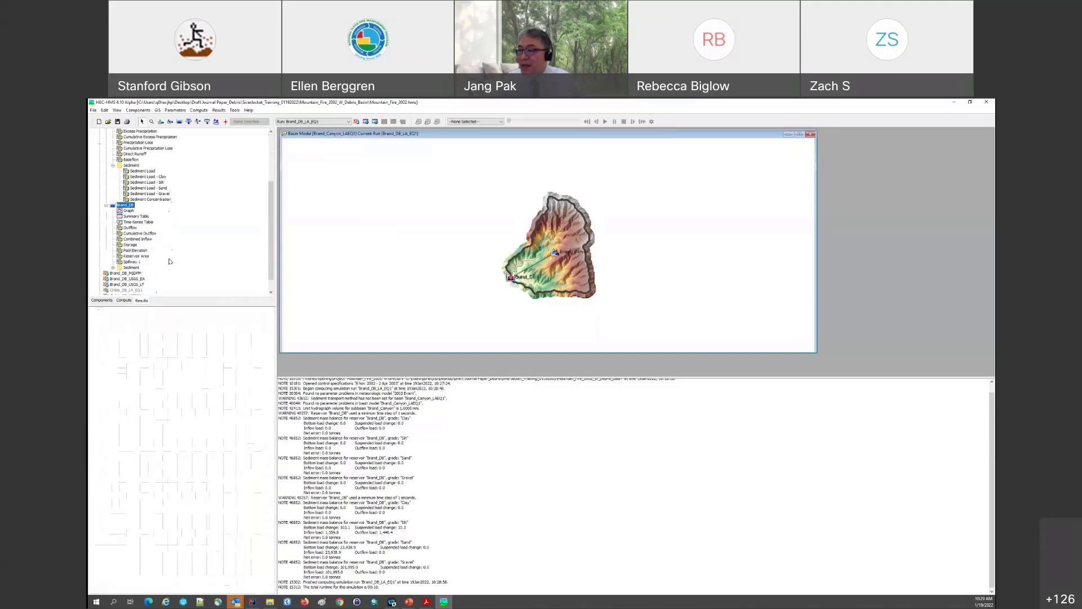
Preview Brand_DB's Combined Sediment and Sediment Load graphs.
{"action": "left_click", "coordinate": [113, 268]}
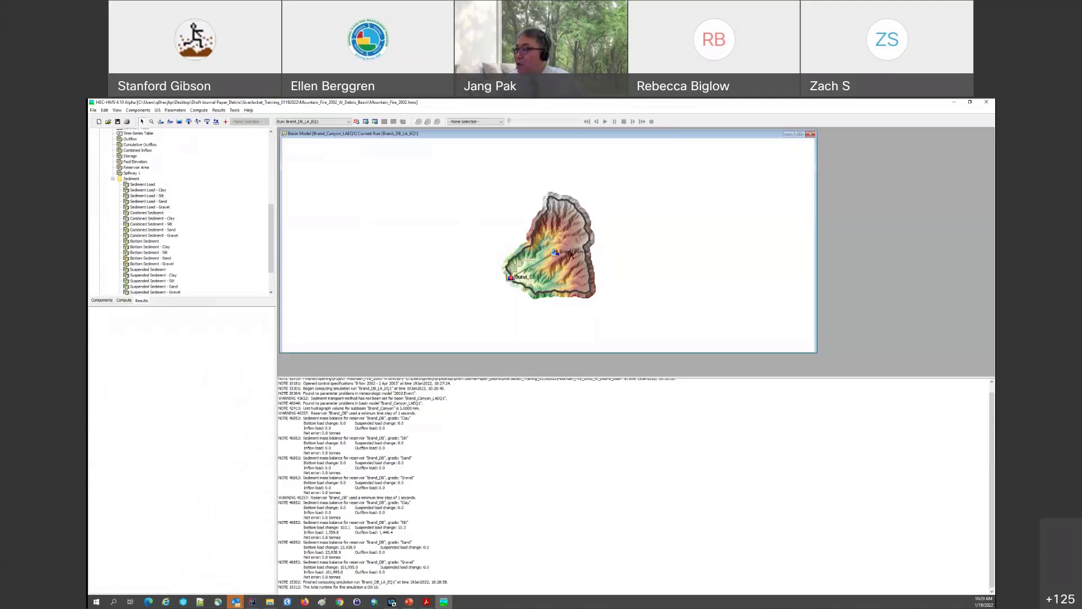
{"action": "left_click", "coordinate": [153, 213]}
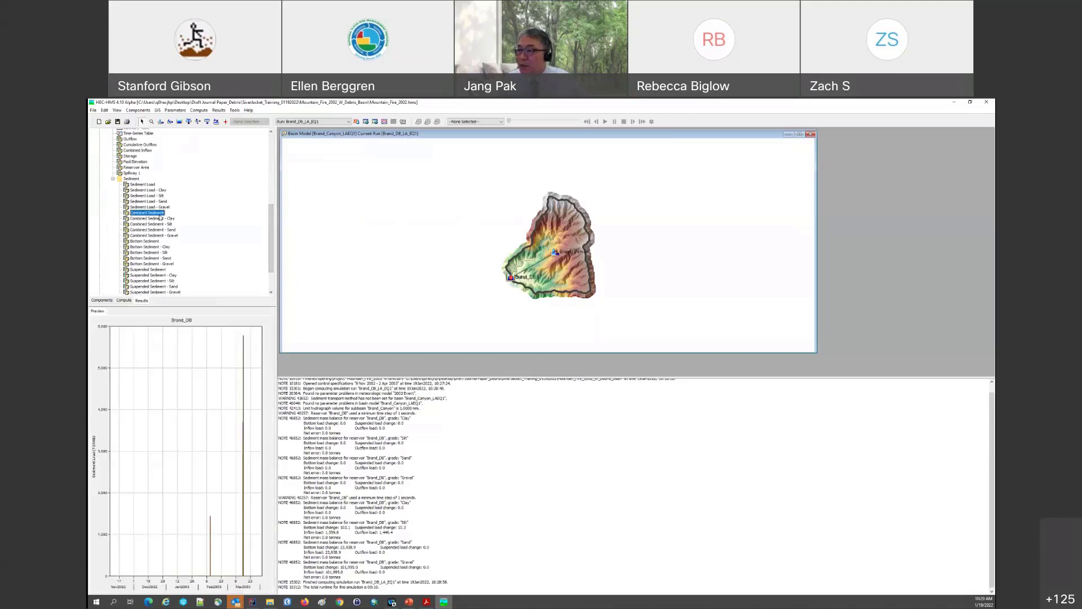
{"action": "left_click", "coordinate": [146, 185]}
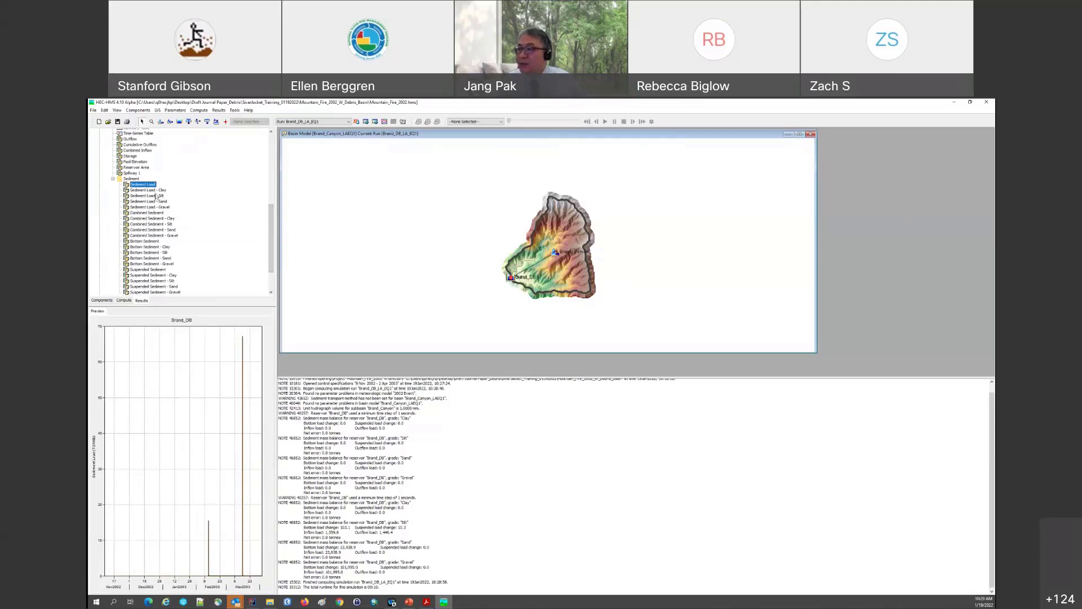
{"action": "scroll", "coordinate": [159, 214], "scroll_direction": "down", "scroll_amount": 2}
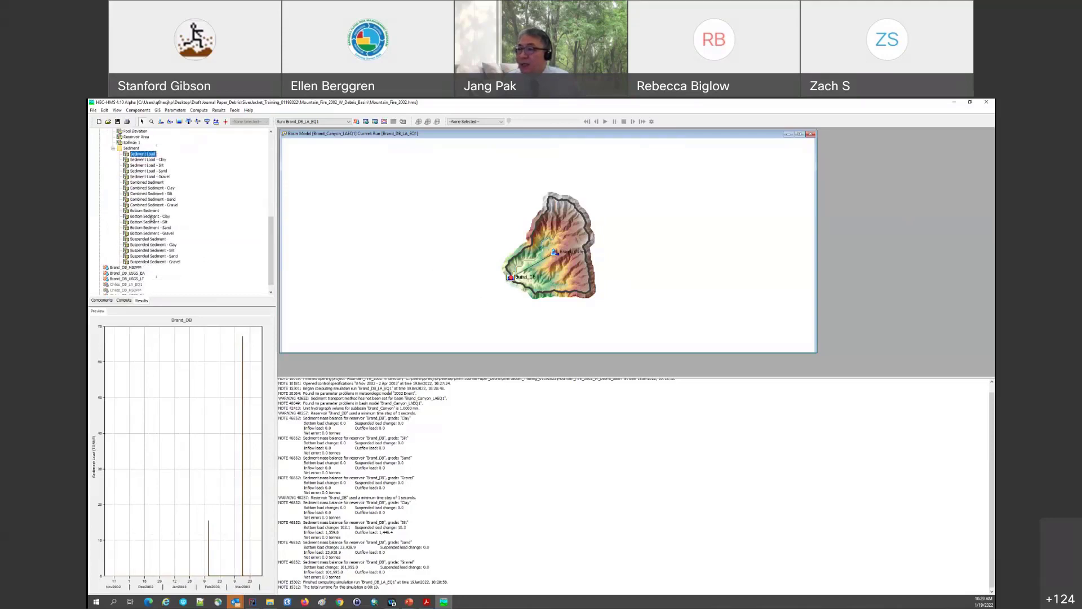
Review Brand_DB's Bottom Sediment and Suspended Sediment silt, sand and gravel graphs.
{"action": "left_click", "coordinate": [146, 211]}
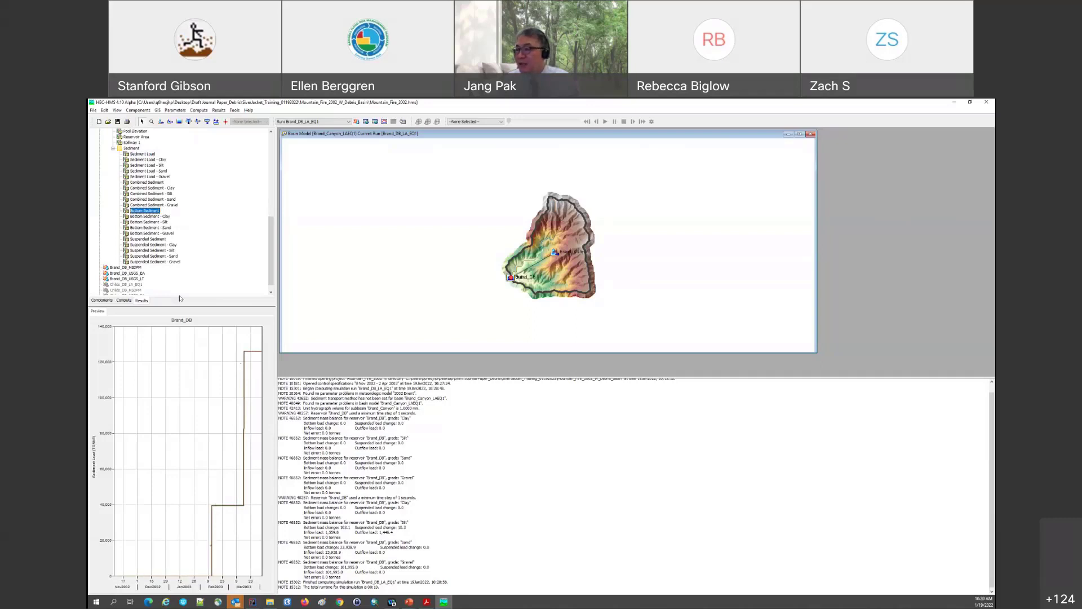
{"action": "left_click", "coordinate": [152, 233]}
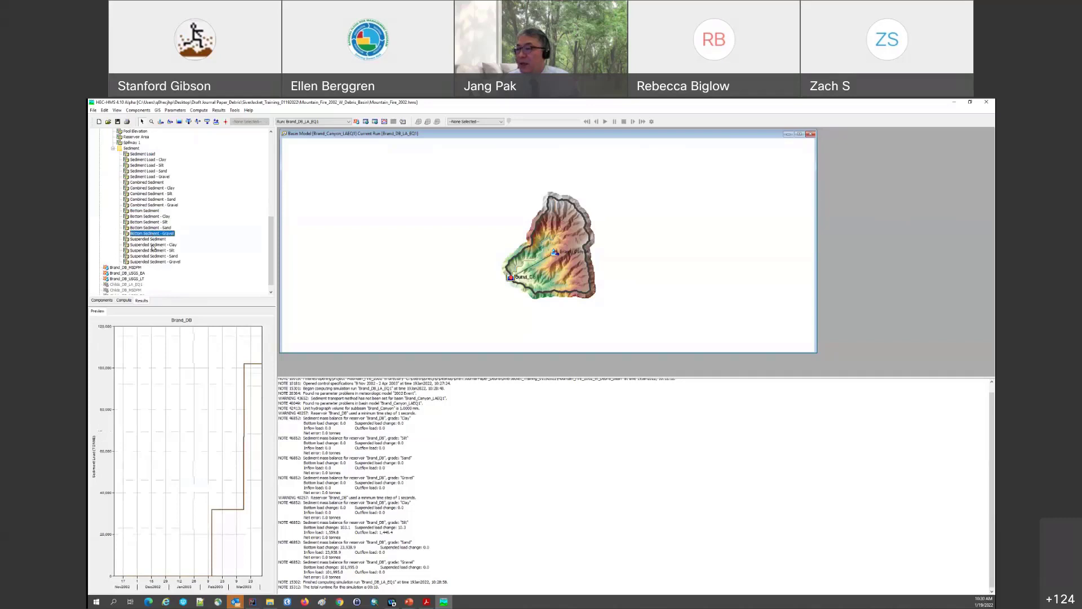
{"action": "left_click", "coordinate": [153, 256]}
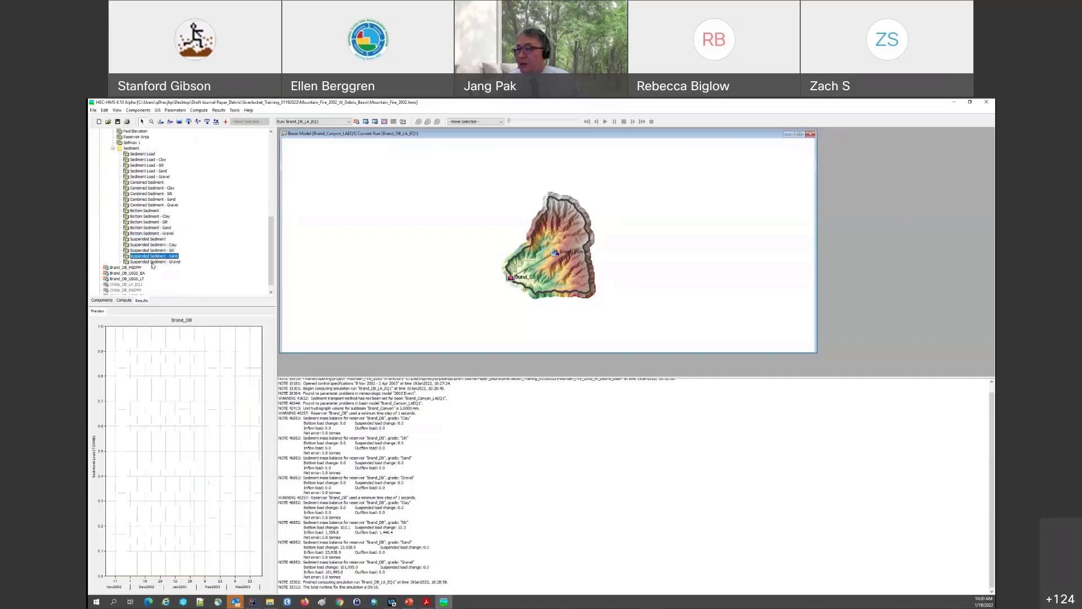
{"action": "left_click", "coordinate": [154, 261]}
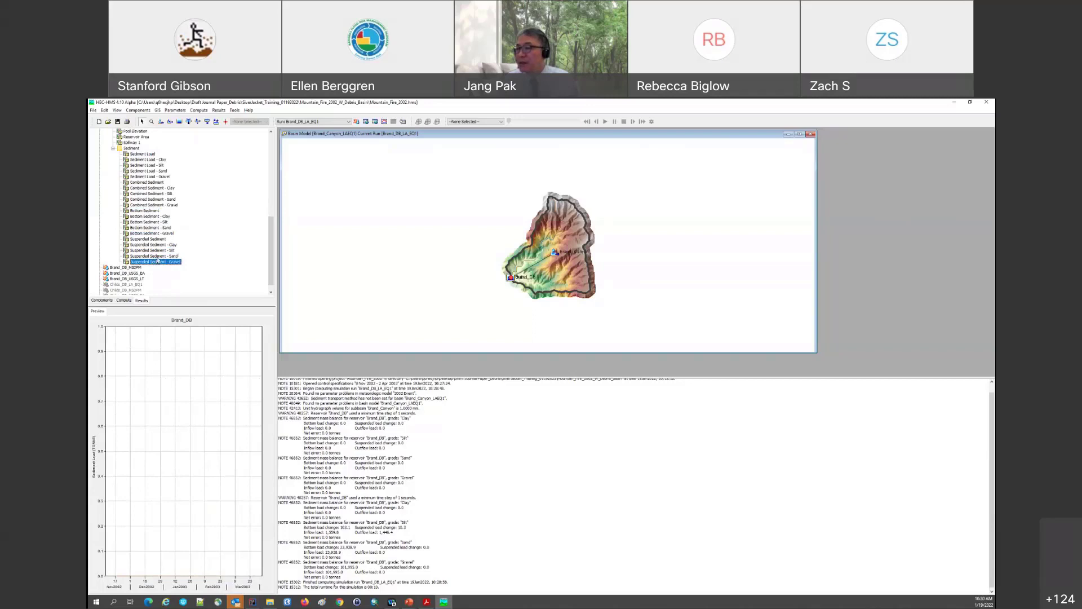
{"action": "left_click", "coordinate": [161, 250]}
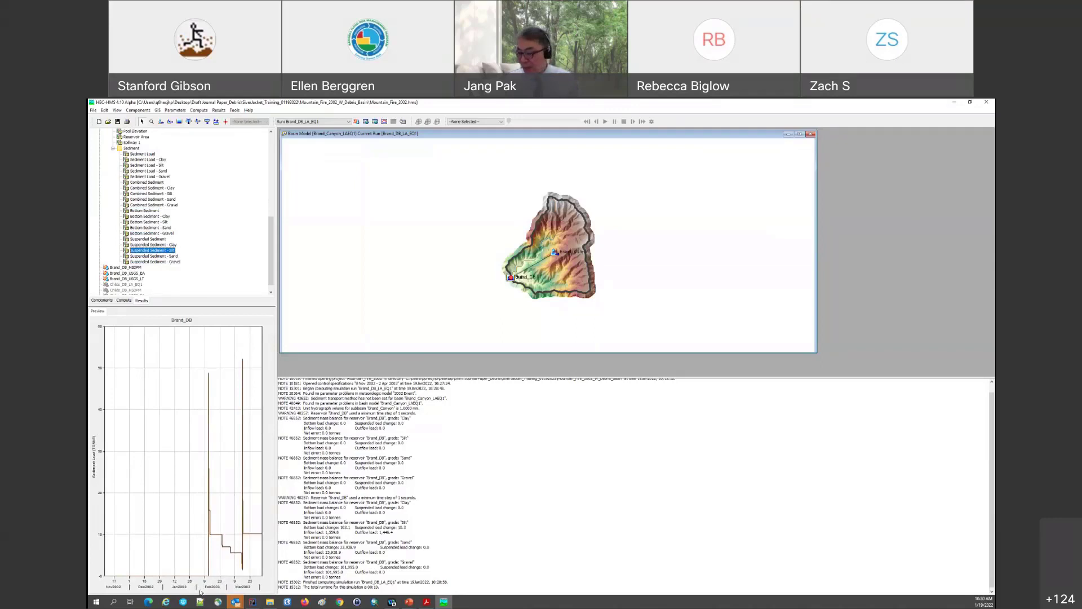
{"action": "left_click", "coordinate": [271, 602]}
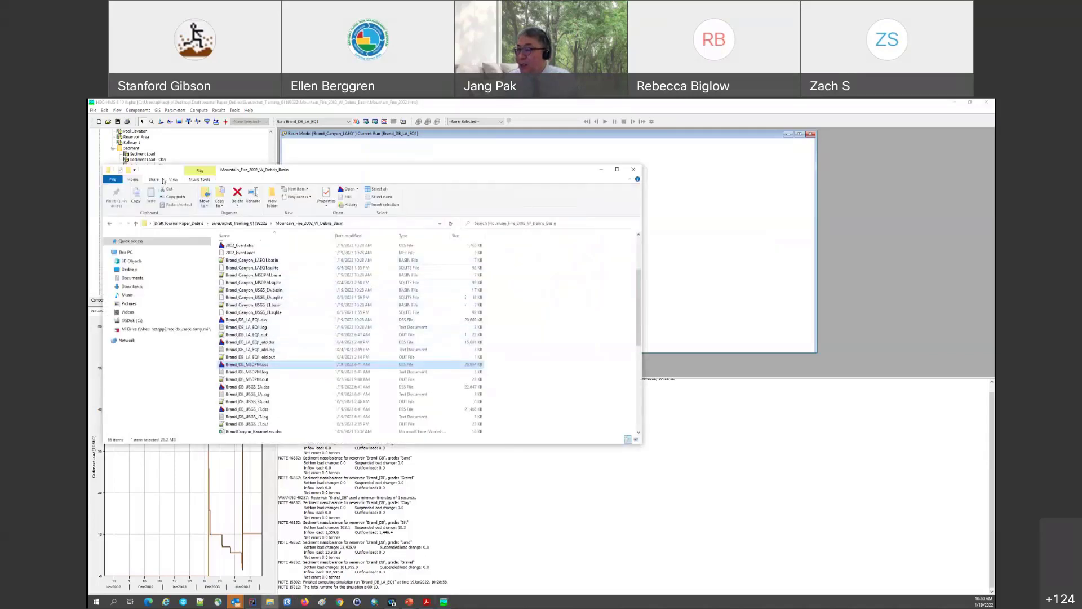
Open Brand_DB_MSDPM.dss in maximized HEC-DSSVue and filter Part C to ELEVATION-AREA.
{"action": "left_click_drag", "start_coordinate": [172, 171], "coordinate": [258, 234]}
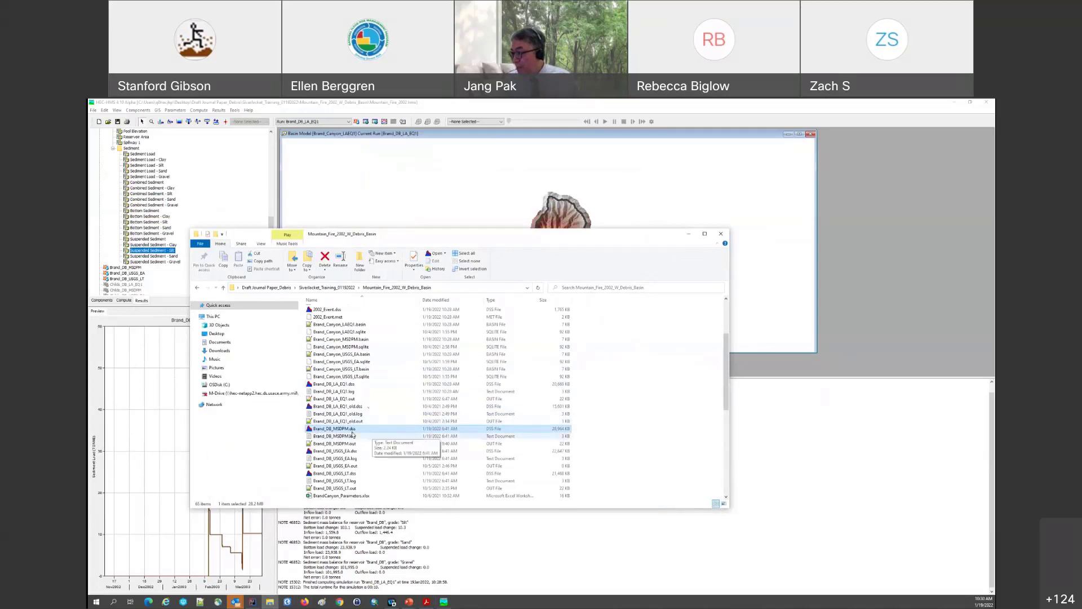
{"action": "double_click", "coordinate": [353, 430]}
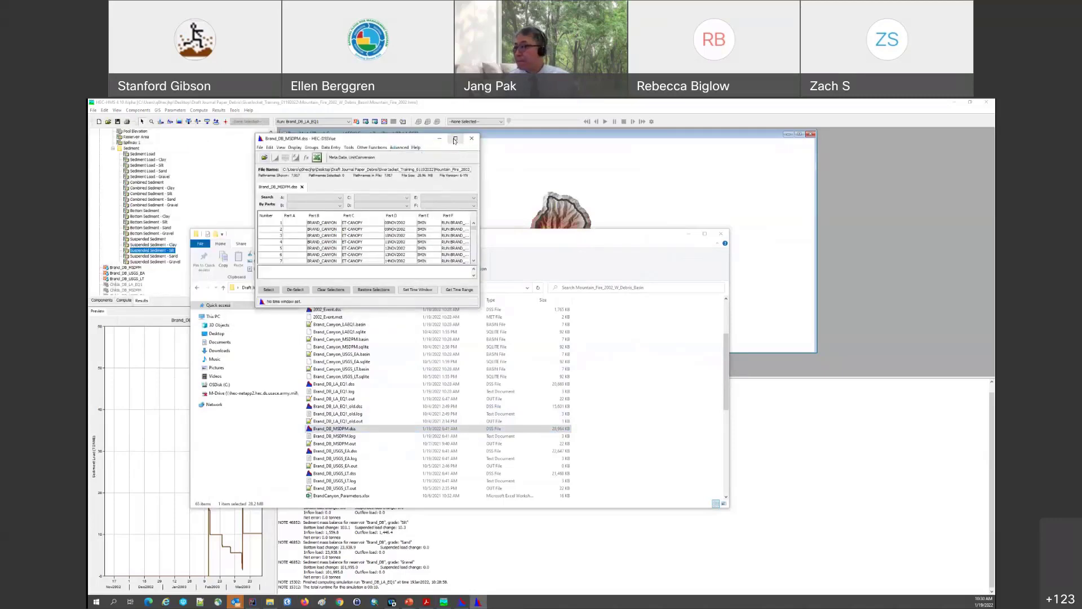
{"action": "left_click", "coordinate": [455, 139]}
{"action": "left_click", "coordinate": [508, 161]}
Filter to the six ELEVATION-AREA records, plot them together, and close the plot.
{"action": "left_click", "coordinate": [424, 185]}
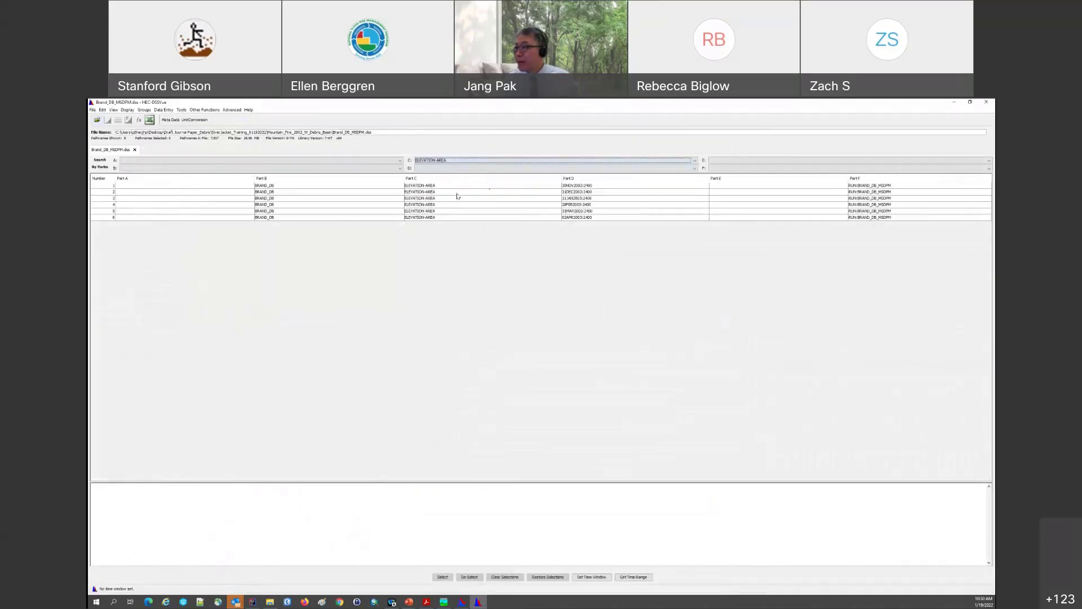
{"action": "left_click", "coordinate": [424, 186]}
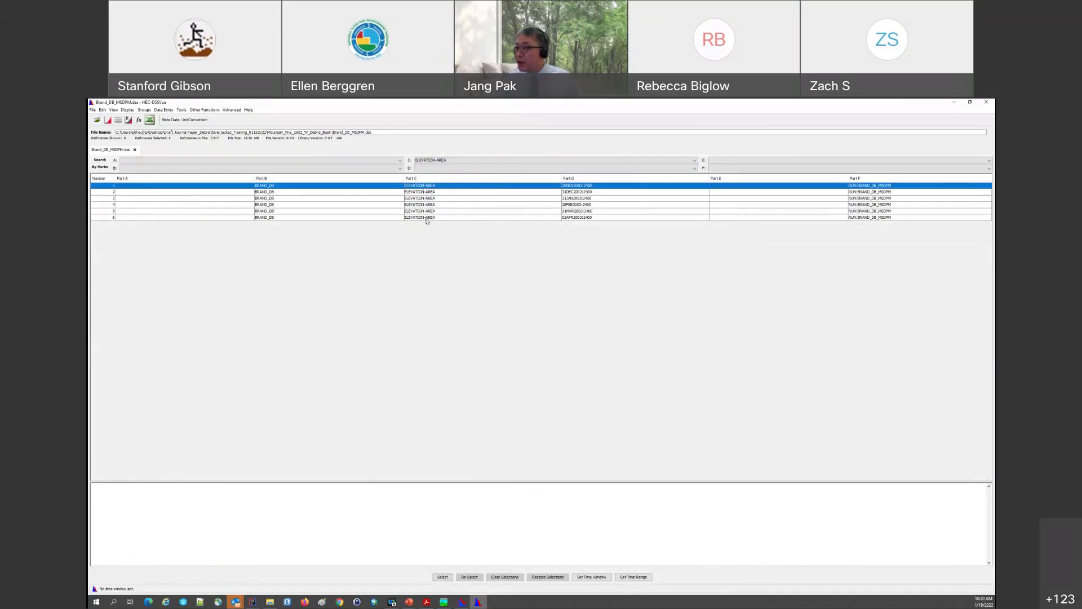
{"action": "left_click", "coordinate": [426, 218], "text": "ctrl"}
{"action": "key", "text": "ctrl+a"}
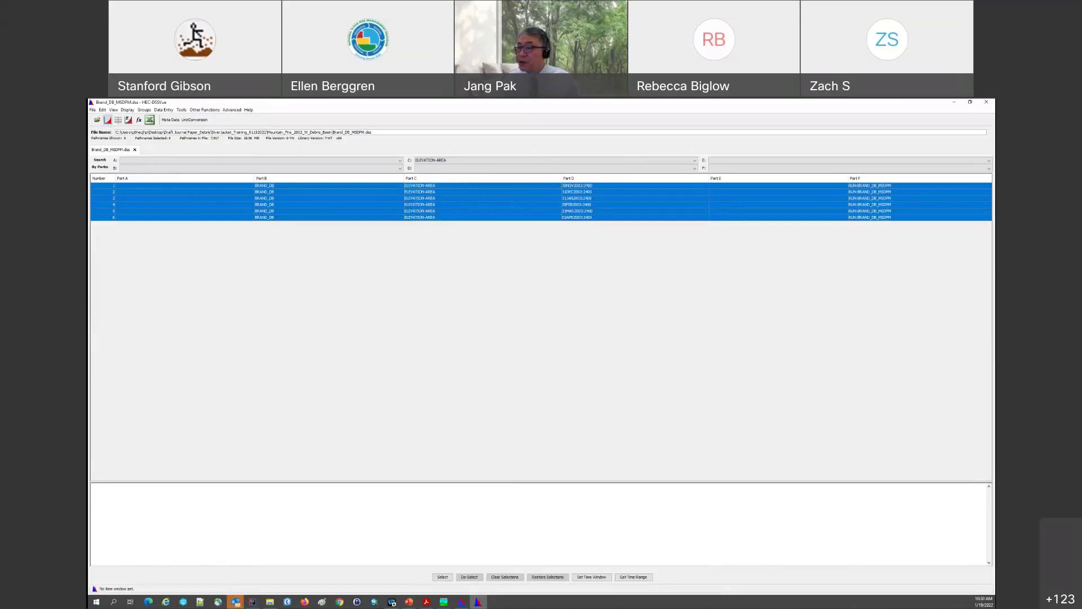
{"action": "left_click", "coordinate": [107, 120]}
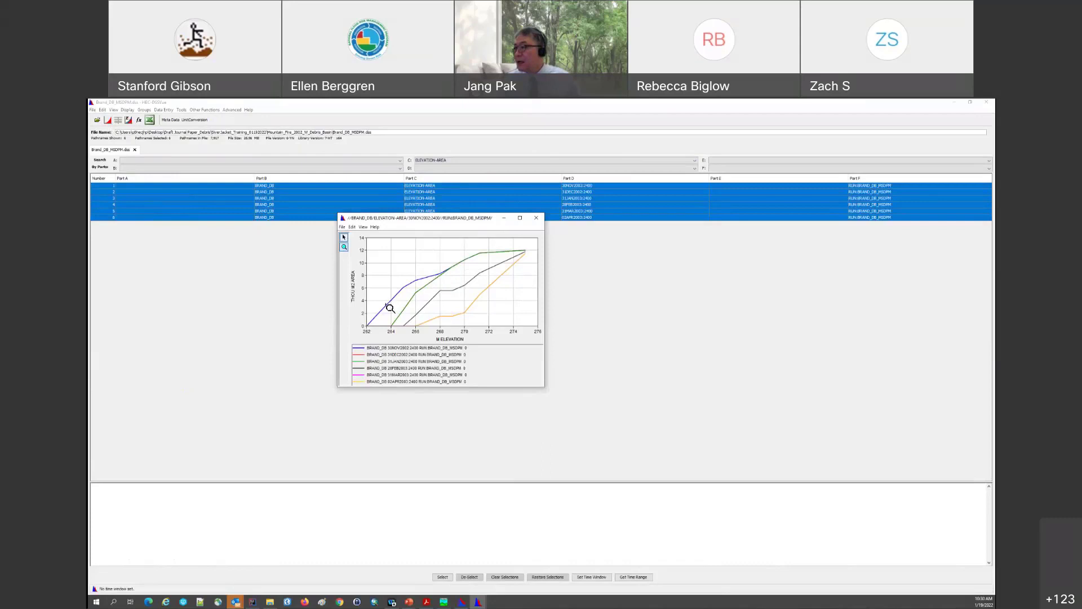
{"action": "mouse_move", "coordinate": [389, 307]}
{"action": "left_click", "coordinate": [537, 217]}
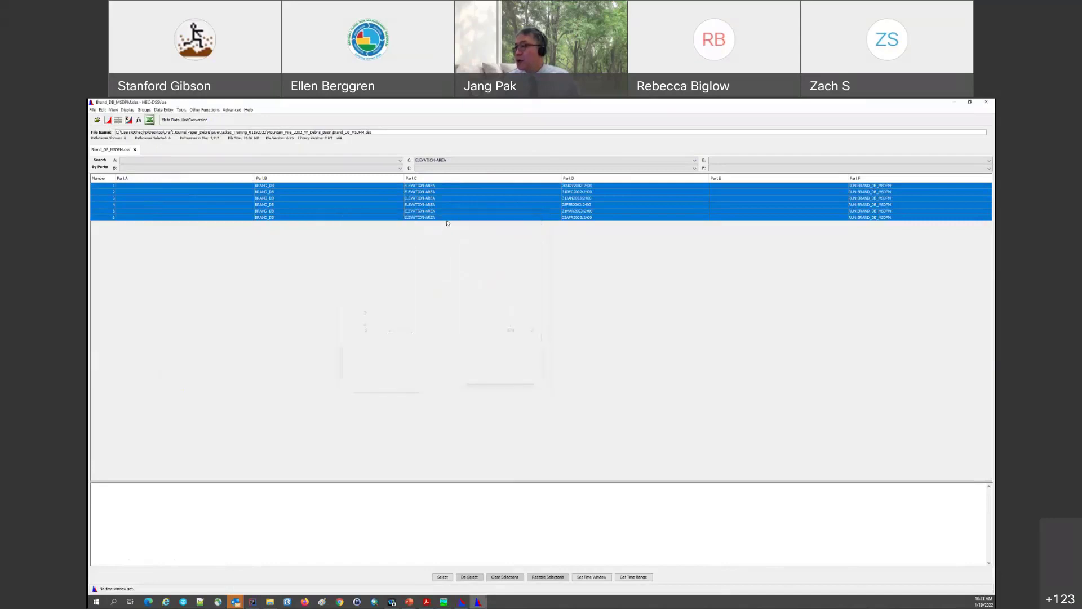
Clear the Part C filter and scroll through all pathnames in Brand_DB_MSDPM.dss.
{"action": "left_click", "coordinate": [466, 161]}
{"action": "left_click", "coordinate": [466, 167]}
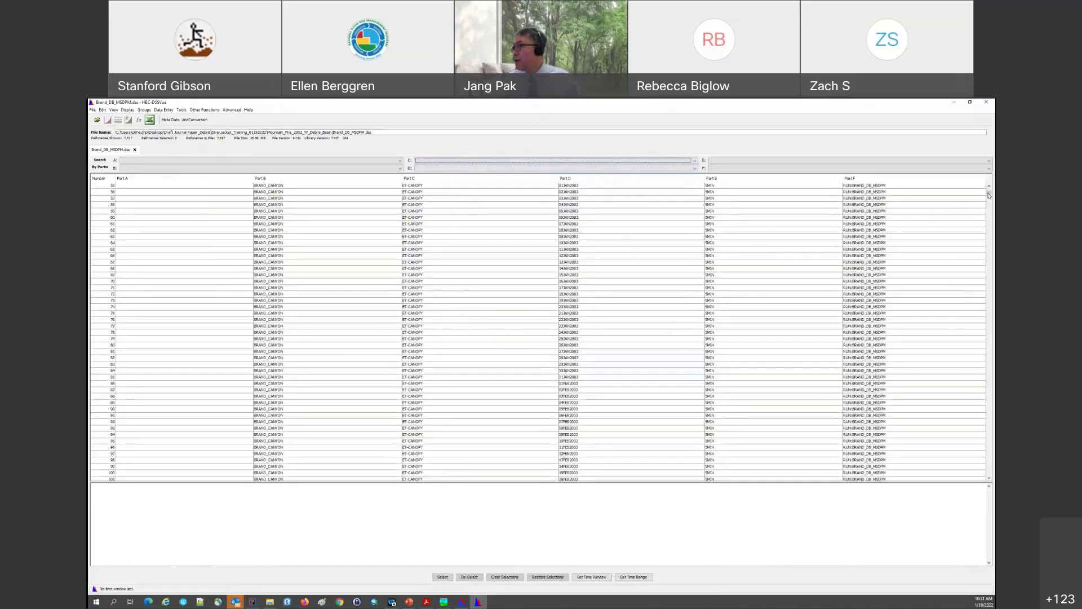
{"action": "left_click_drag", "start_coordinate": [989, 193], "coordinate": [994, 384]}
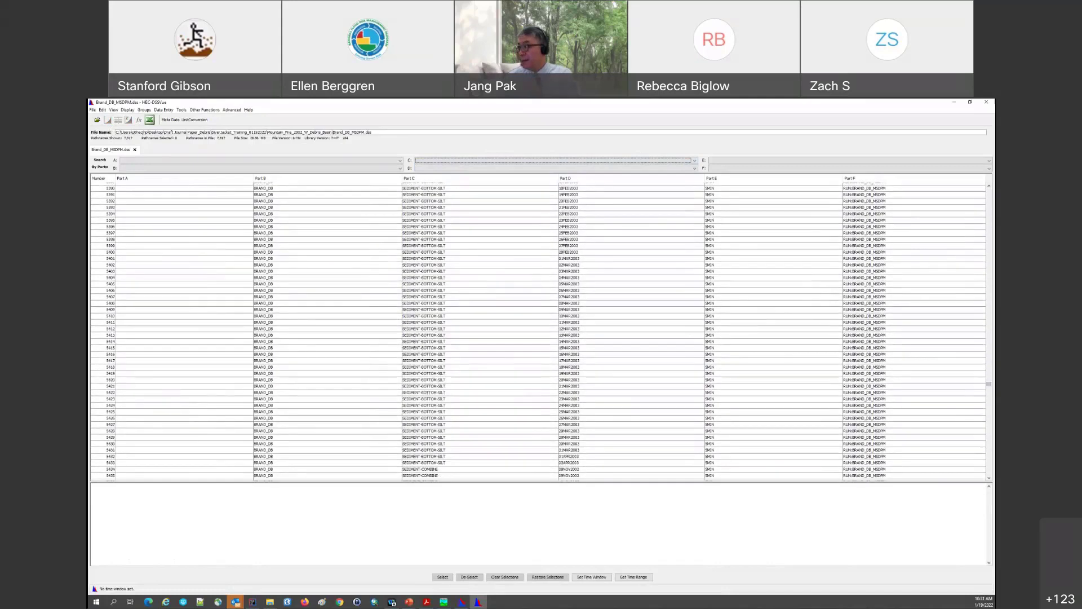
Close DSSVue and the project folder, minimize HEC-HMS, and return to the EXPONENT slide.
{"action": "left_click", "coordinate": [985, 103]}
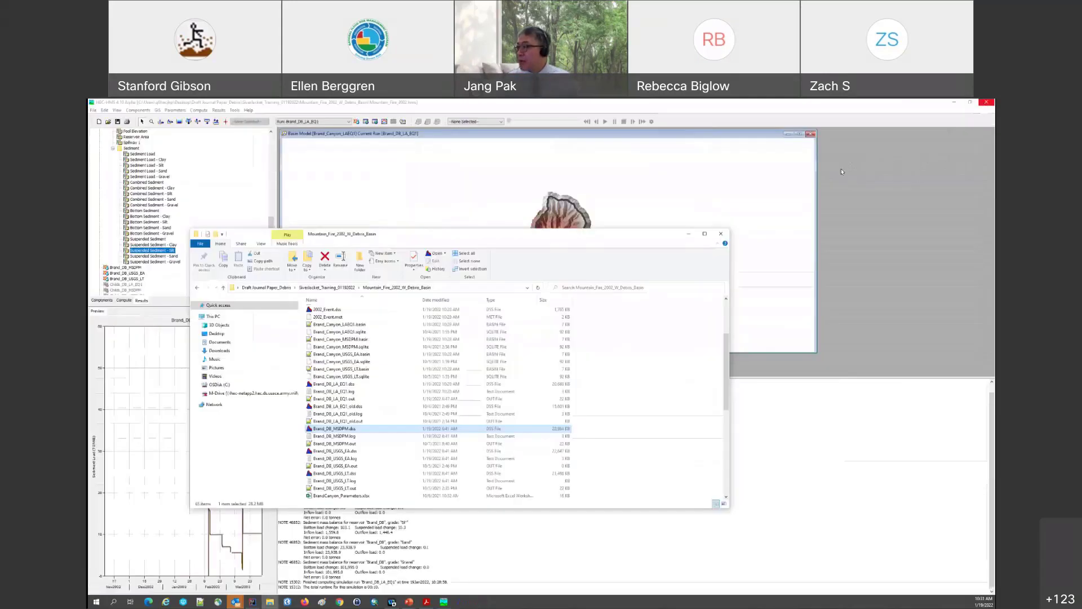
{"action": "left_click", "coordinate": [721, 234]}
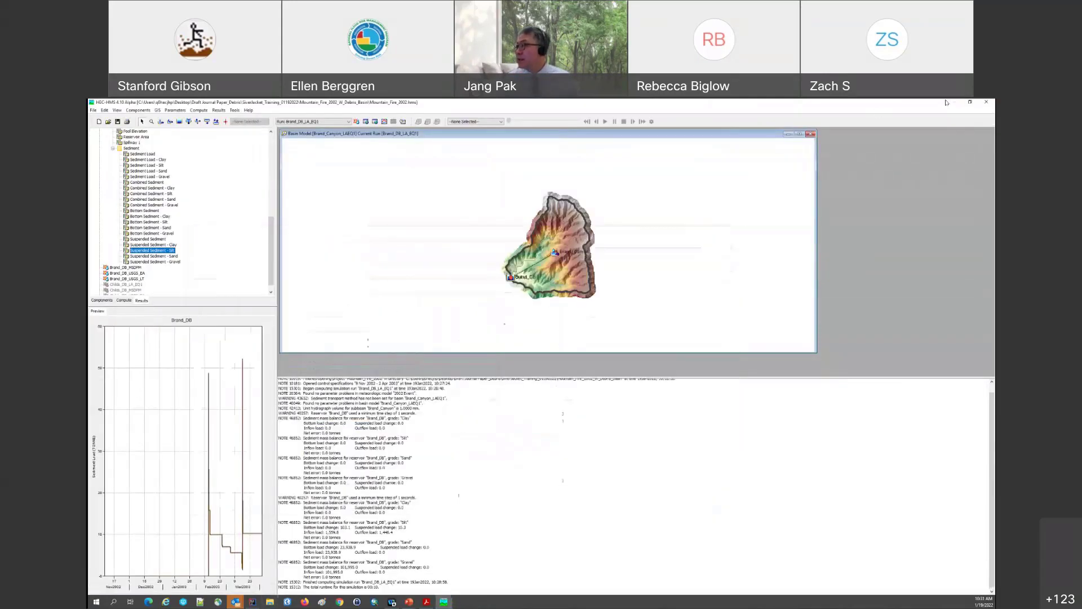
{"action": "left_click", "coordinate": [953, 103]}
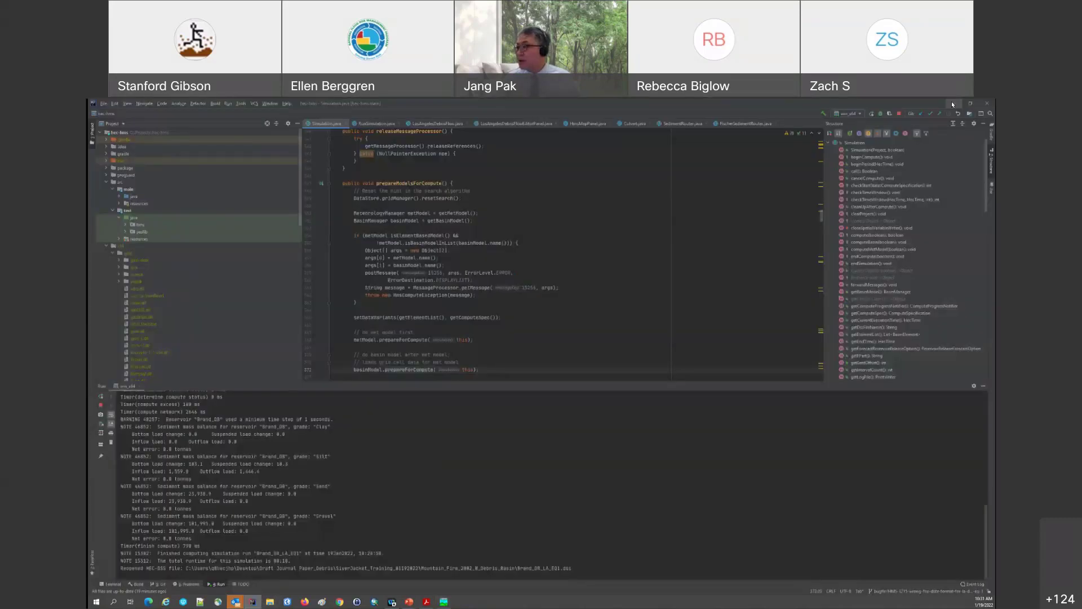
{"action": "key", "text": "alt+Tab"}
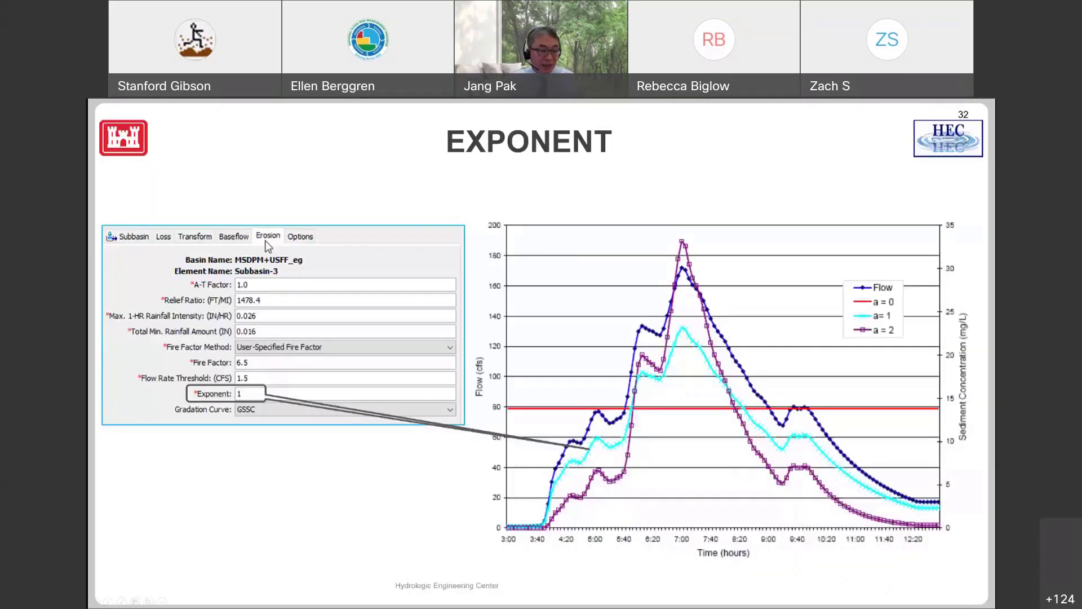